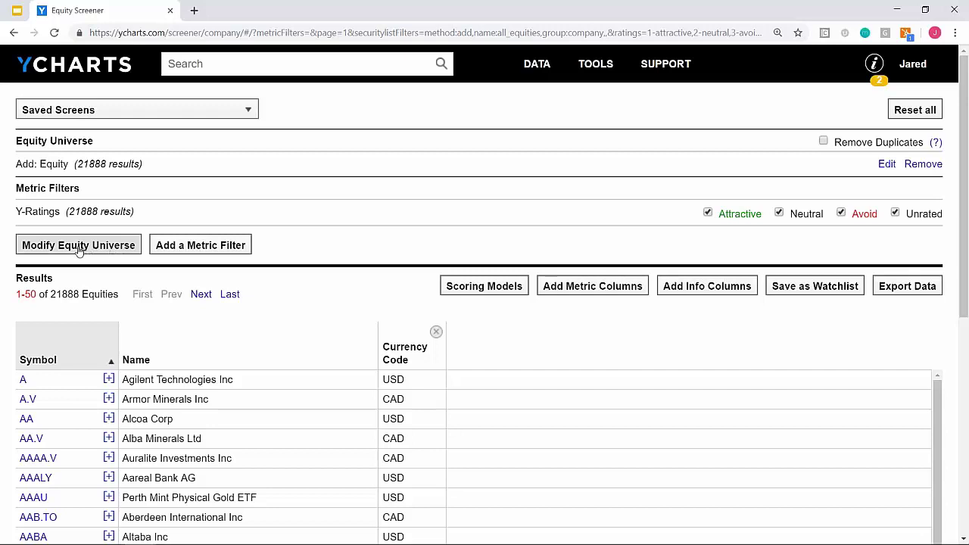
Intersect the equity universe with the Semiconductors industry of the Technology sector
left_click(78, 248)
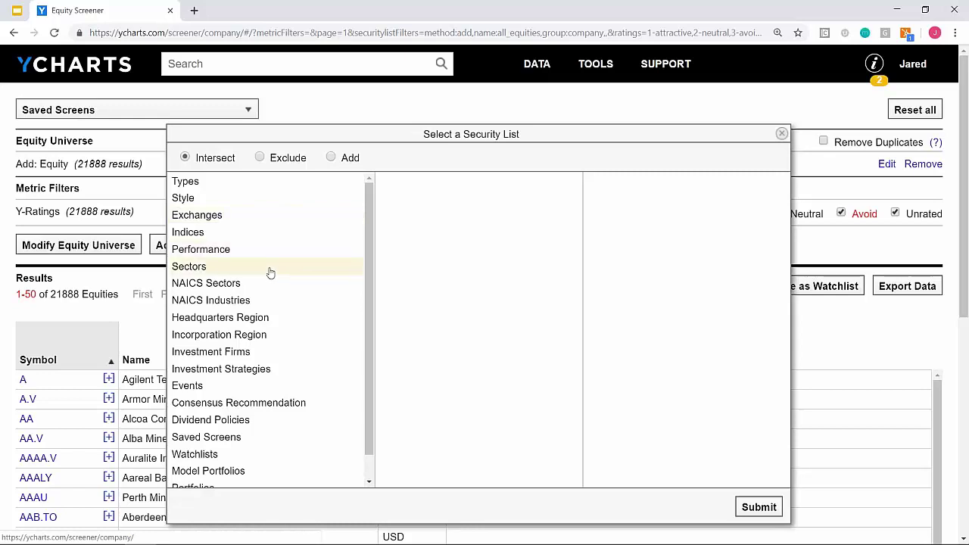
left_click(237, 271)
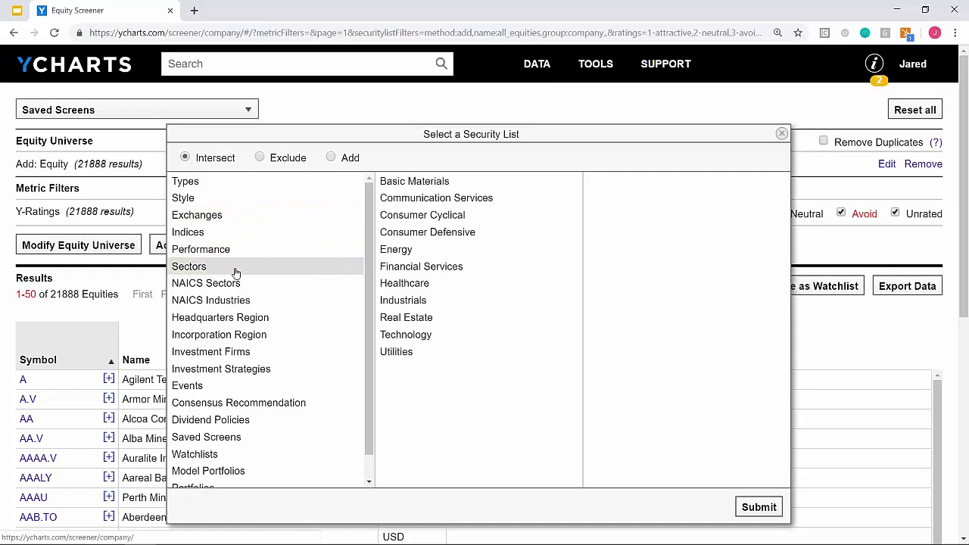
left_click(397, 337)
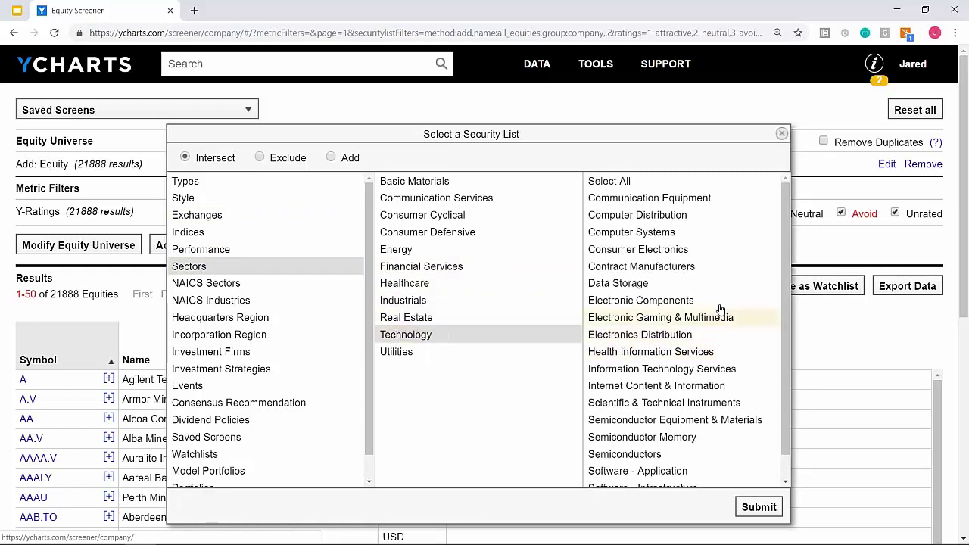
left_click_drag(784, 298, 784, 321)
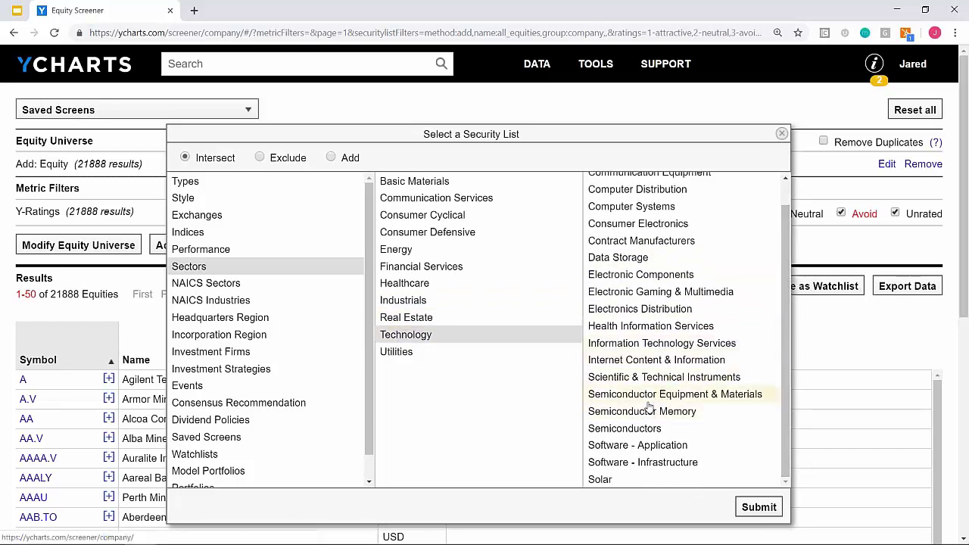
left_click(641, 429)
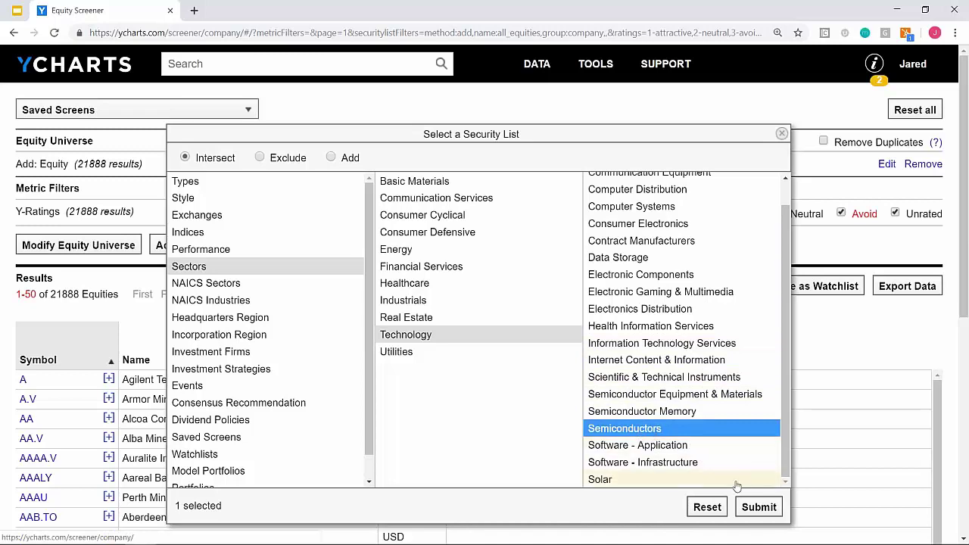
left_click(757, 507)
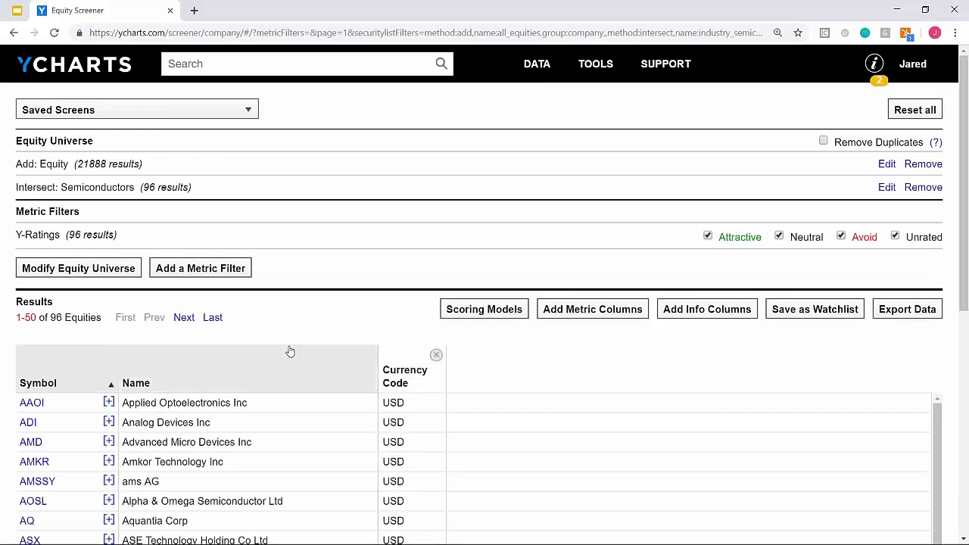
Add the Technology sector's Semiconductor Memory industry to the equity universe and remove duplicates
left_click(91, 274)
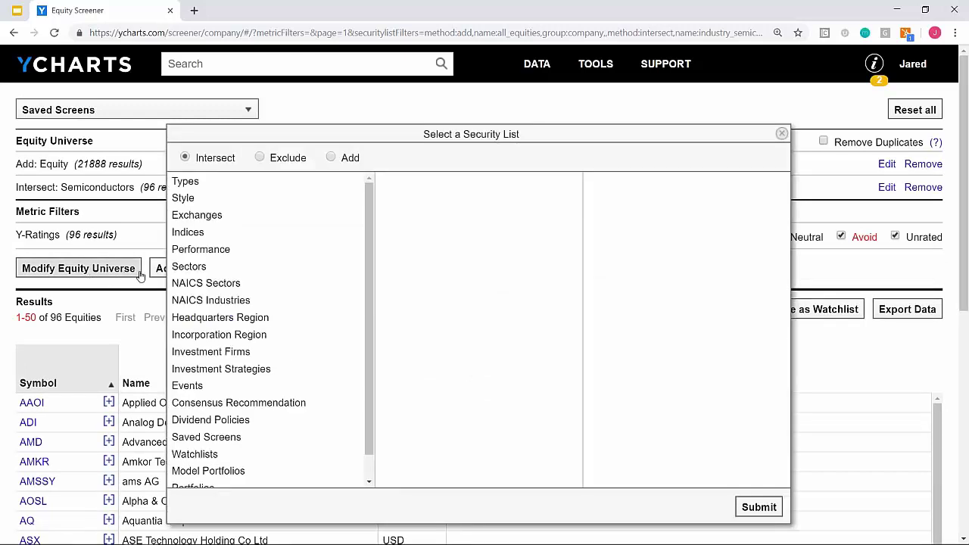
left_click(206, 268)
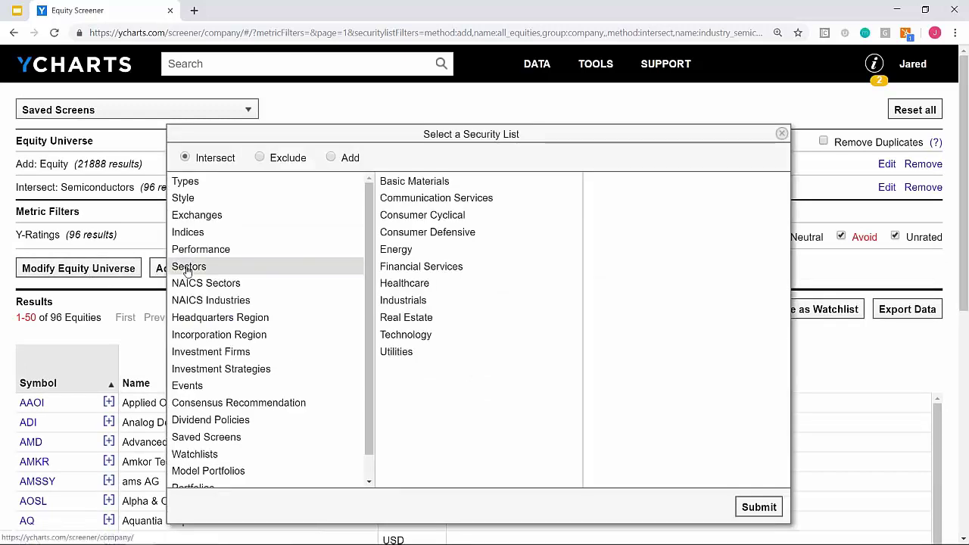
left_click(416, 337)
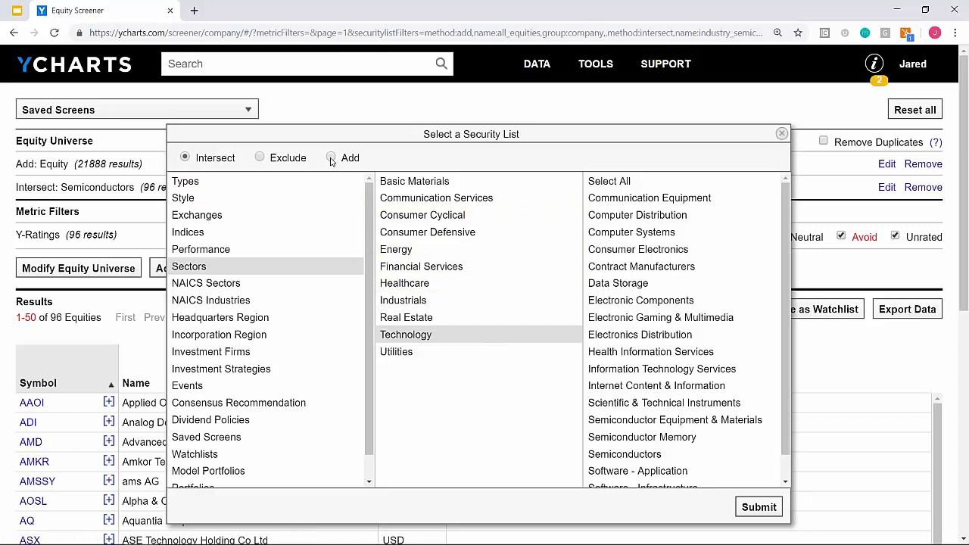
scroll(673, 341, "down", 1)
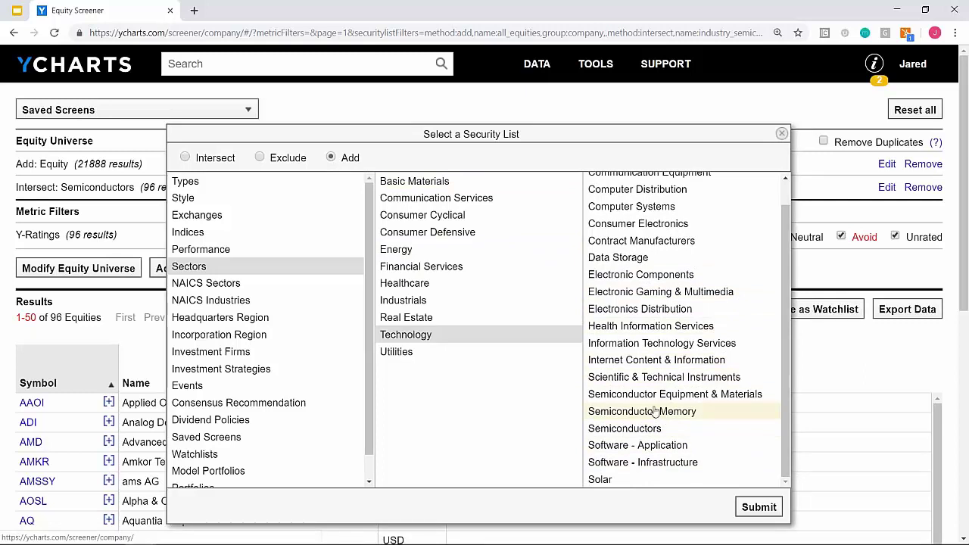
left_click(656, 414)
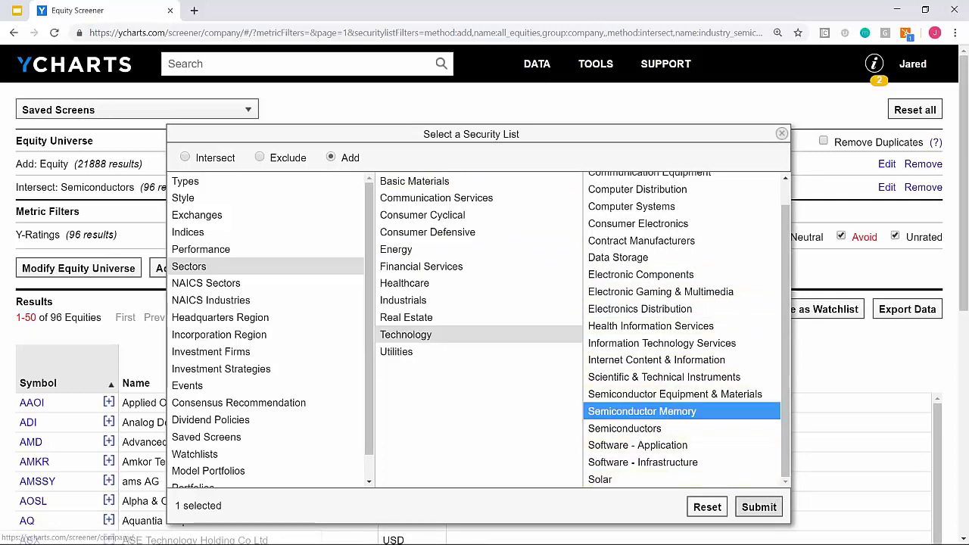
left_click(757, 507)
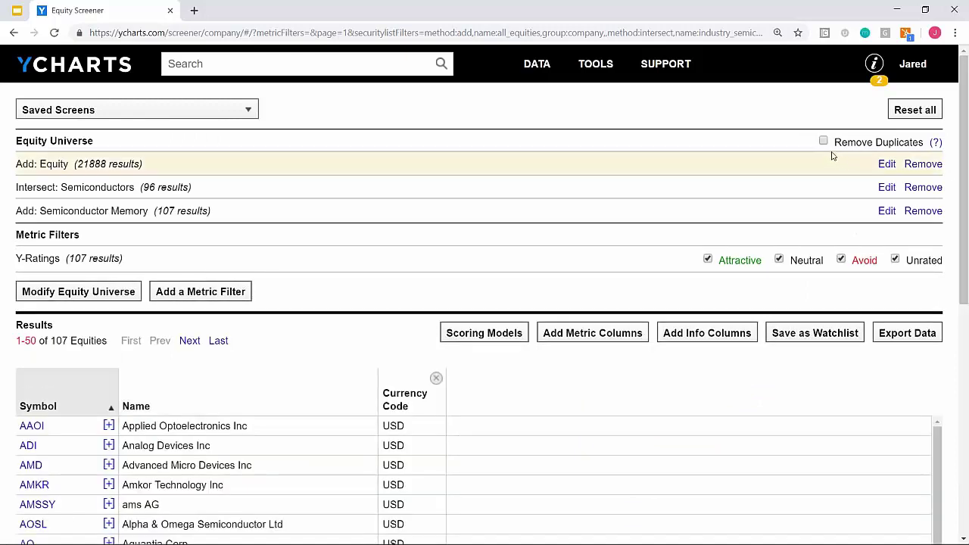
left_click(823, 142)
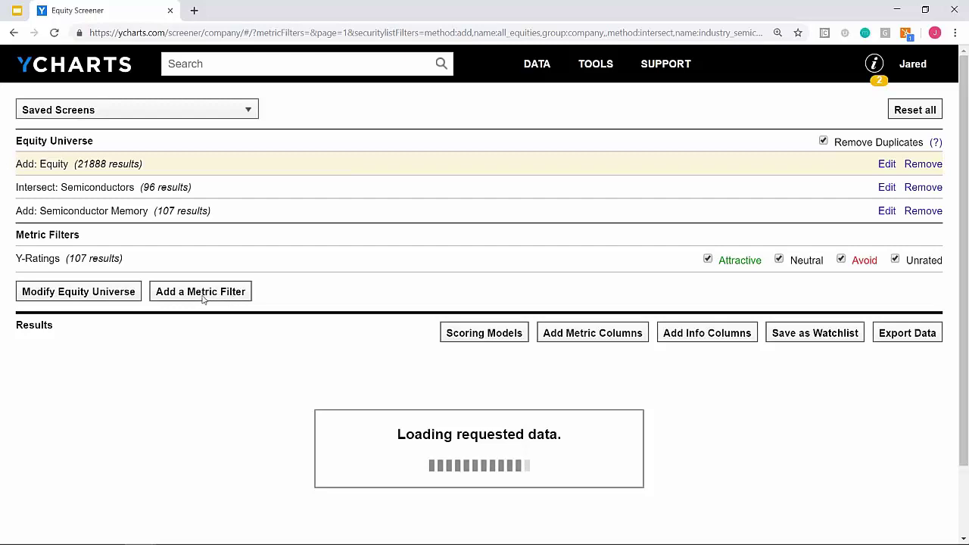
Start a new metric filter and look through the available financial metric categories
left_click(203, 297)
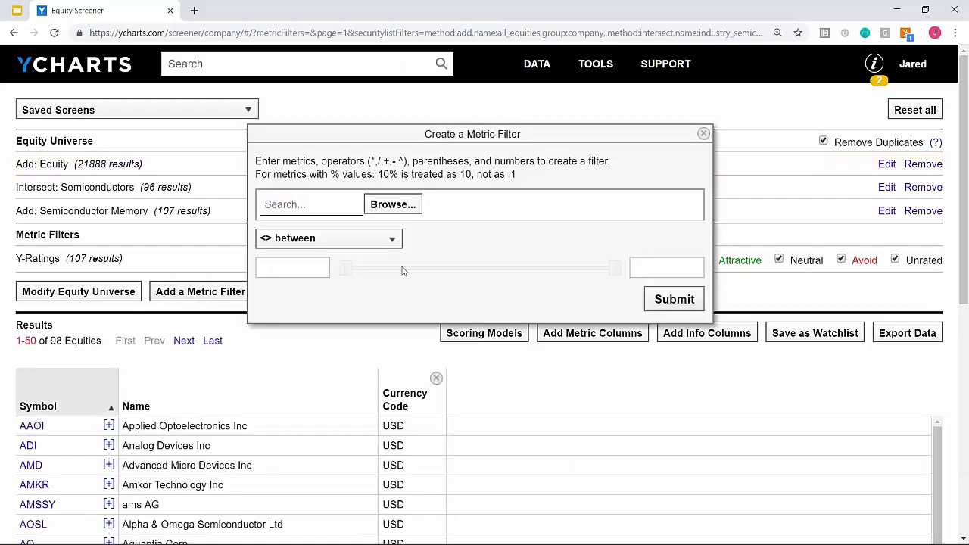
left_click(390, 205)
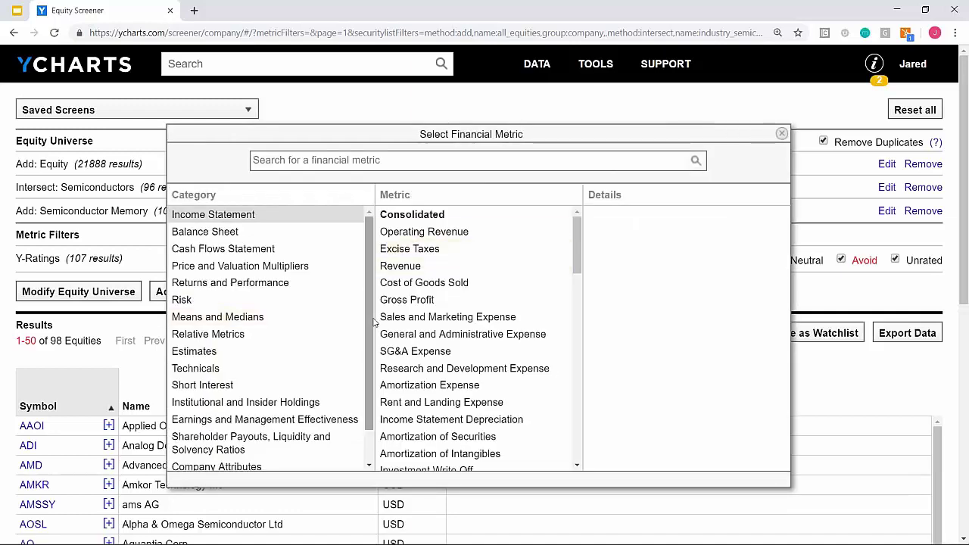
left_click_drag(371, 321, 368, 385)
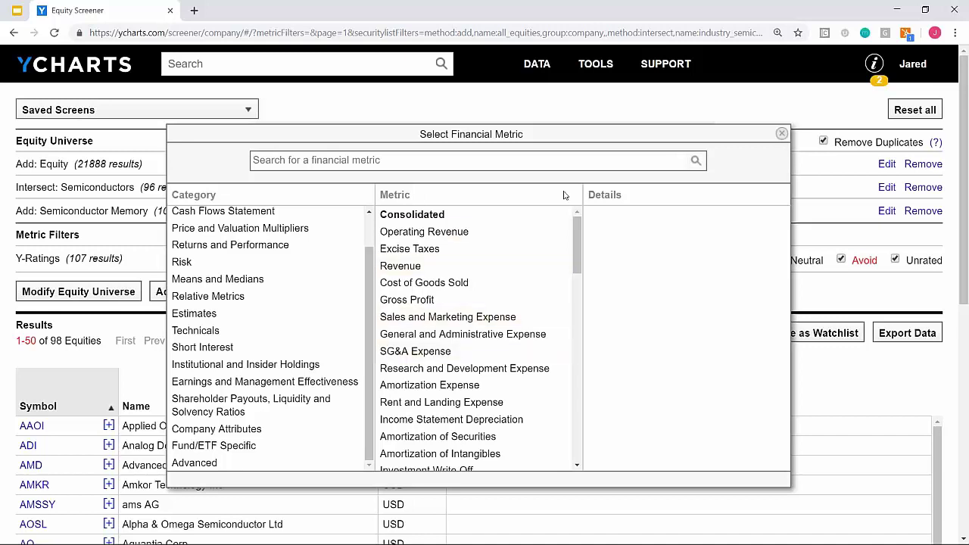
left_click(783, 135)
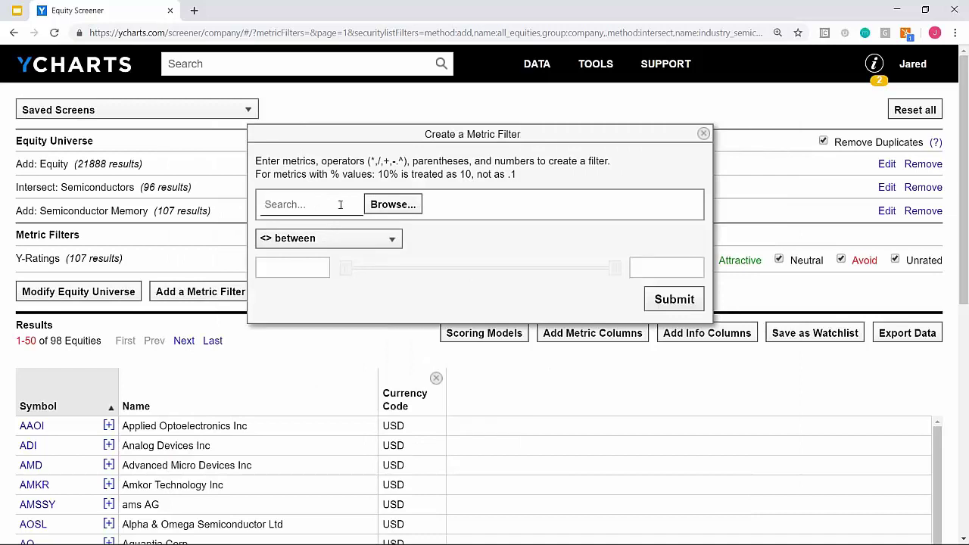
Filter the equities to those with a Relative PS Ratio (TTM) (Sector) less than 1
left_click(341, 204)
type("ps ratio")
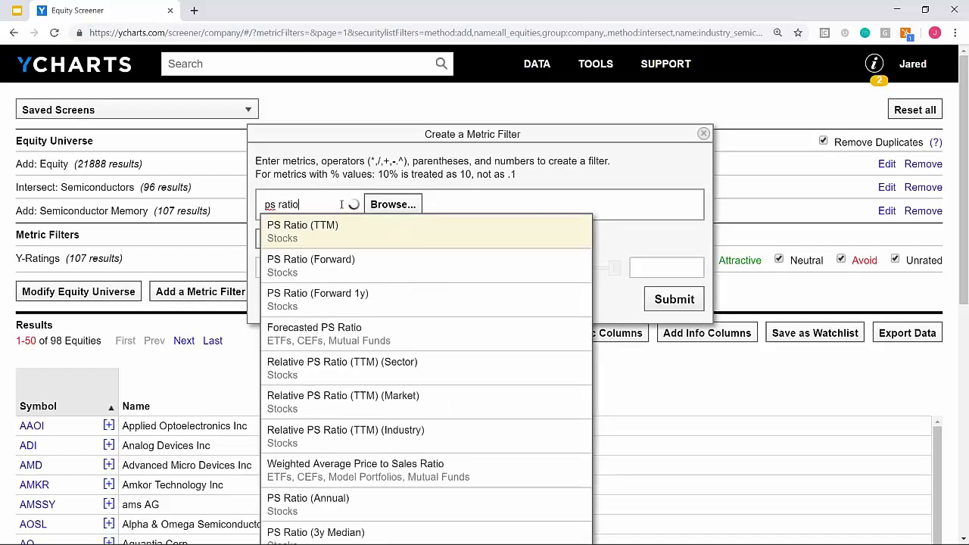
type(" rela")
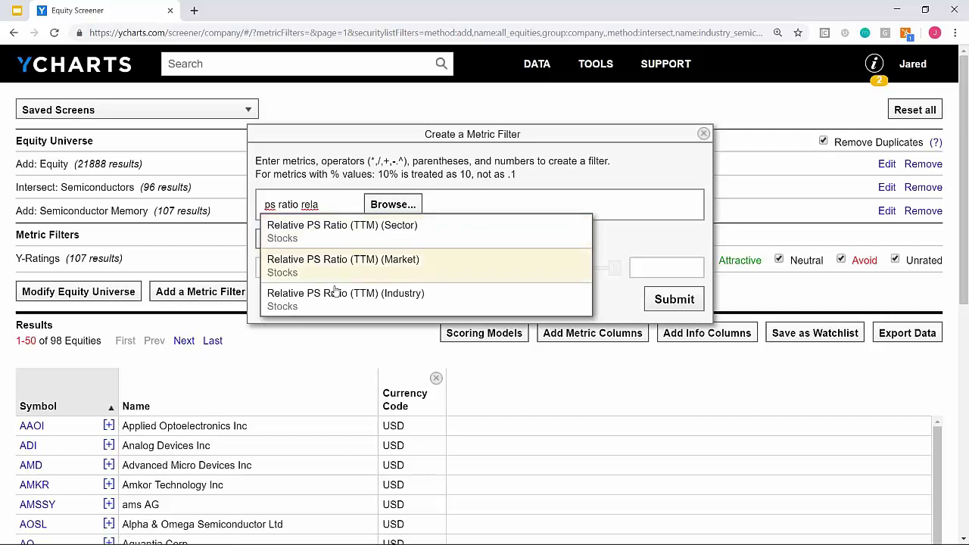
left_click(340, 237)
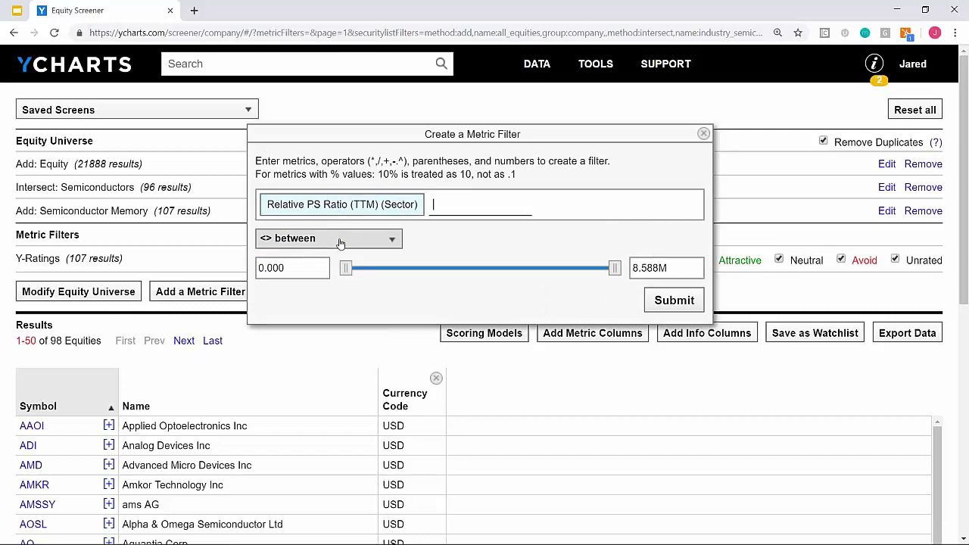
left_click(340, 243)
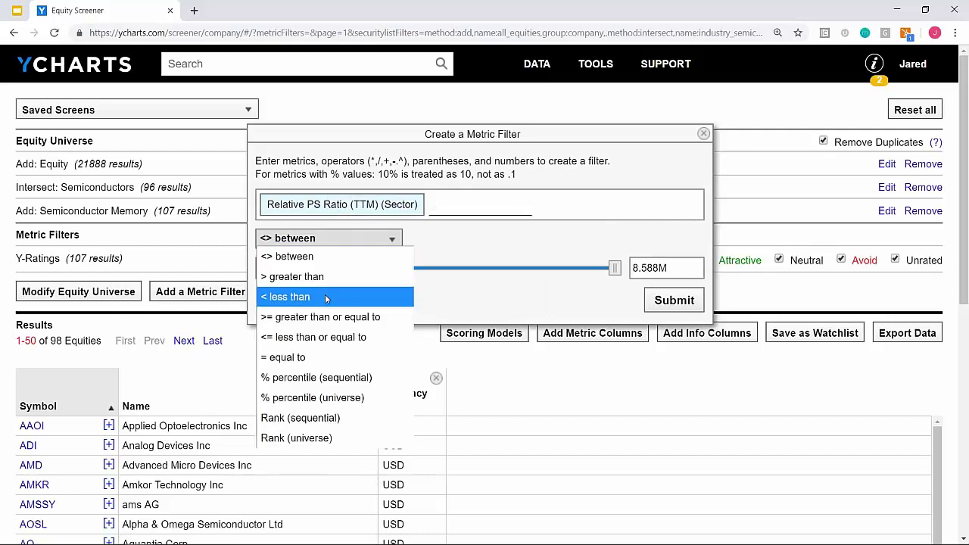
left_click(324, 294)
left_click(310, 273)
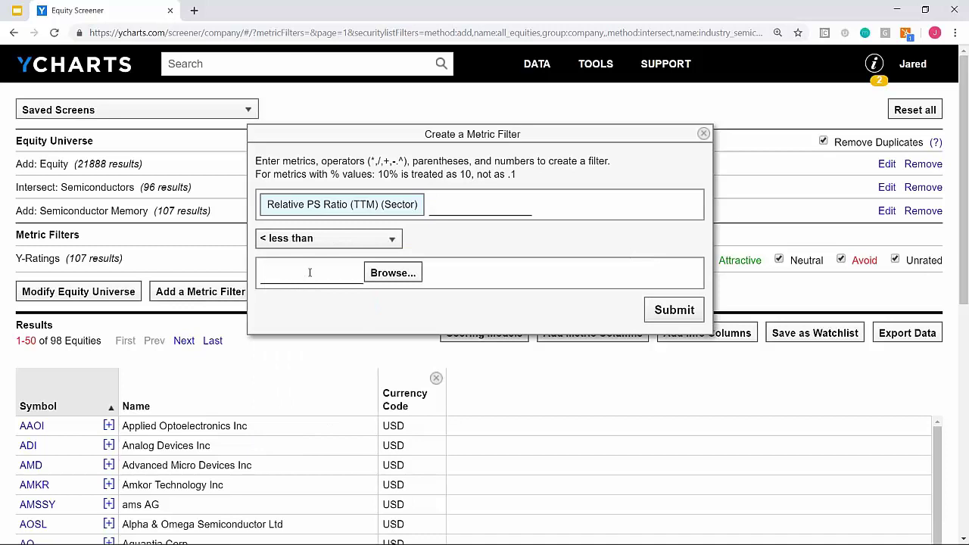
type("1")
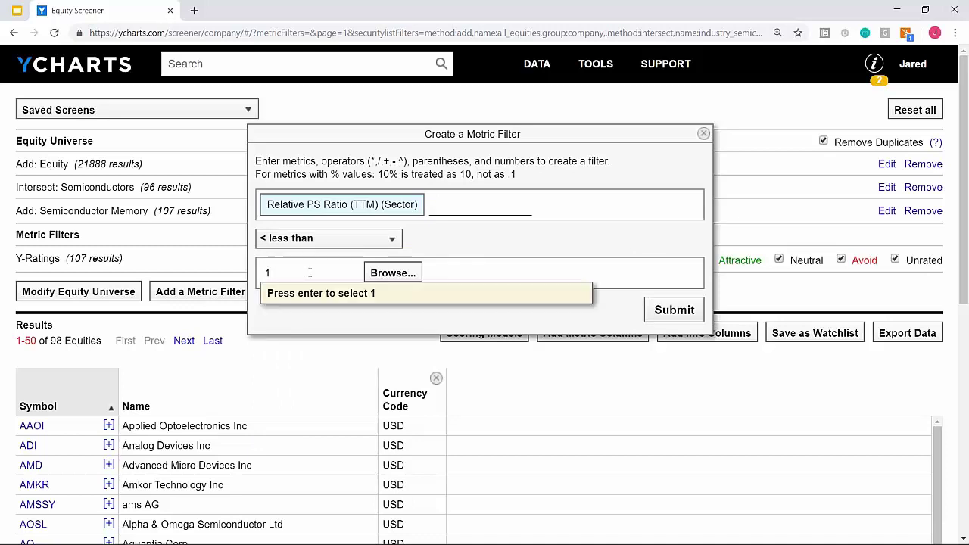
key("Return")
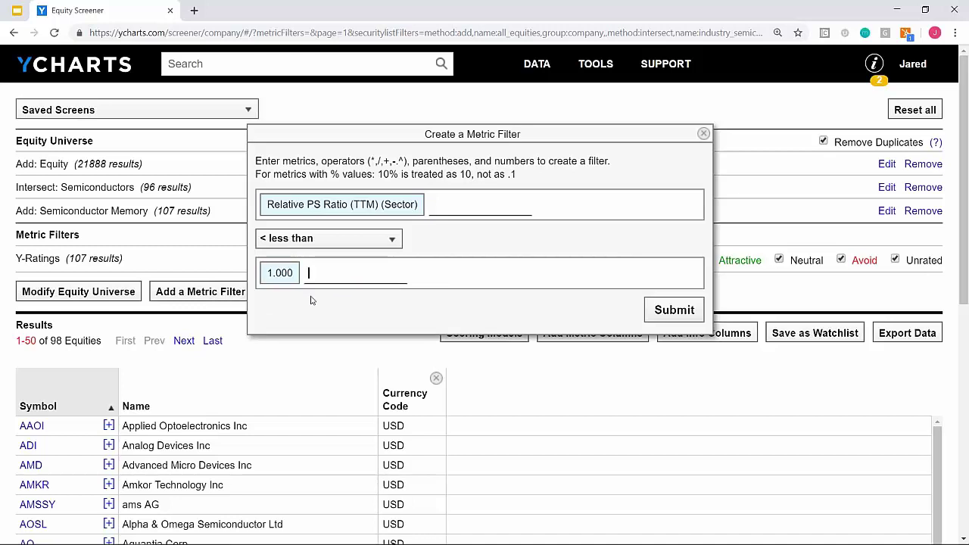
left_click(658, 312)
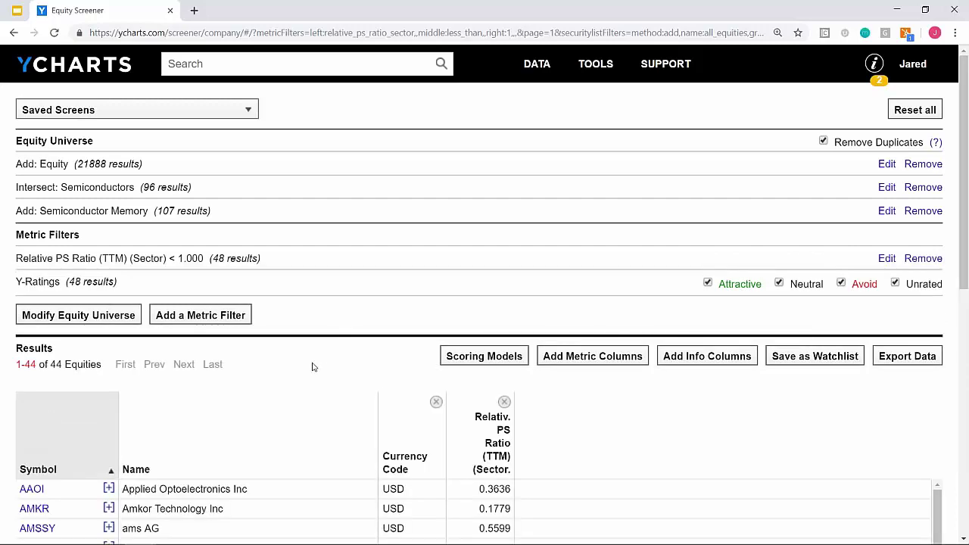
Add a second metric filter for Market Cap greater than 2B
left_click(203, 321)
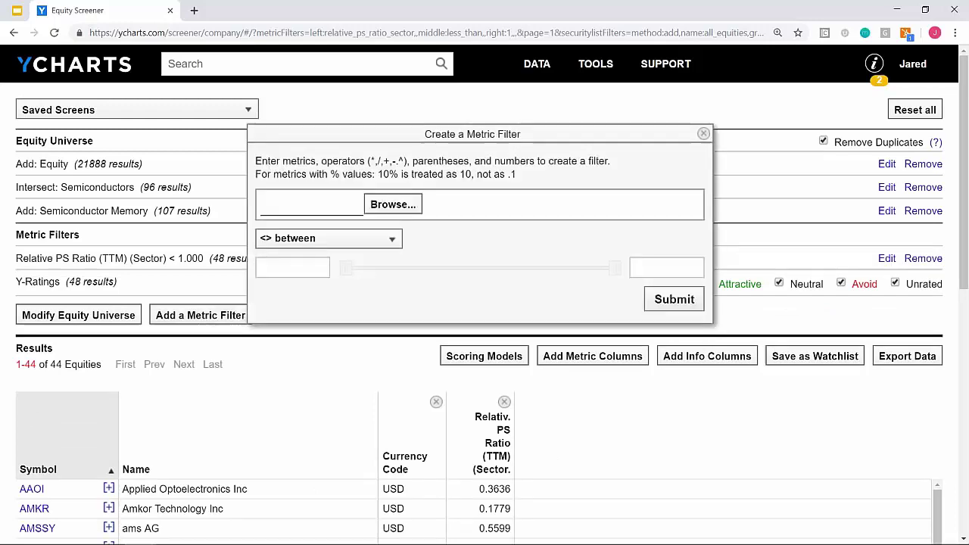
left_click(304, 209)
type("market cap")
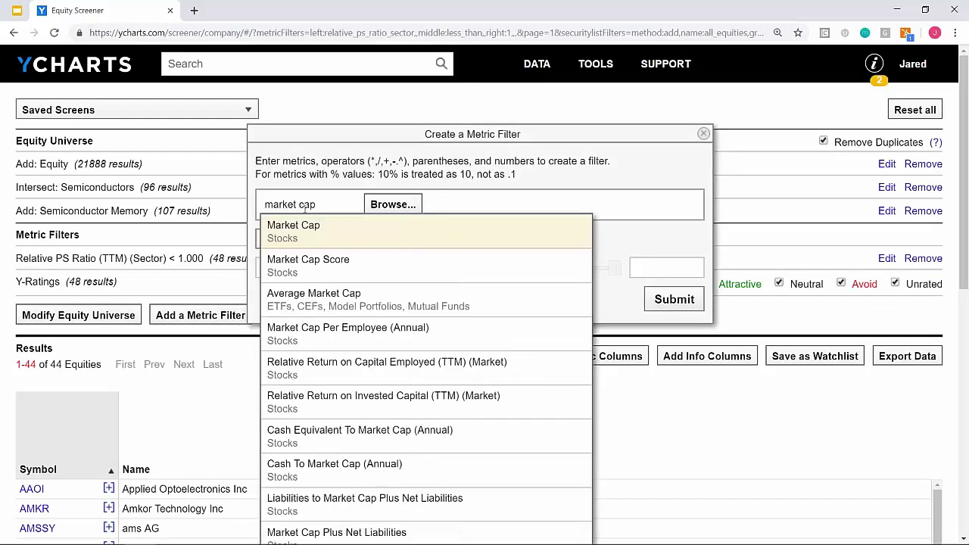
left_click(310, 238)
left_click(306, 240)
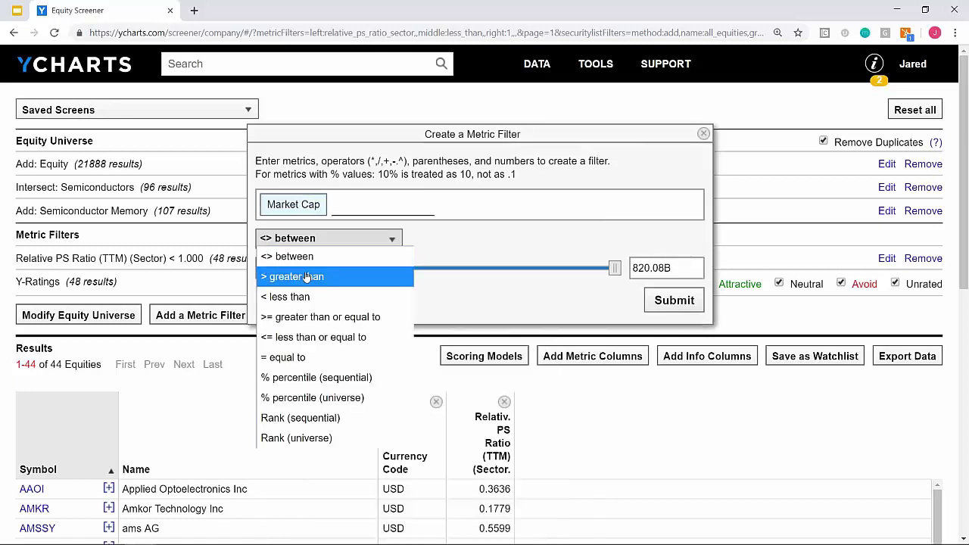
left_click(306, 279)
left_click(308, 273)
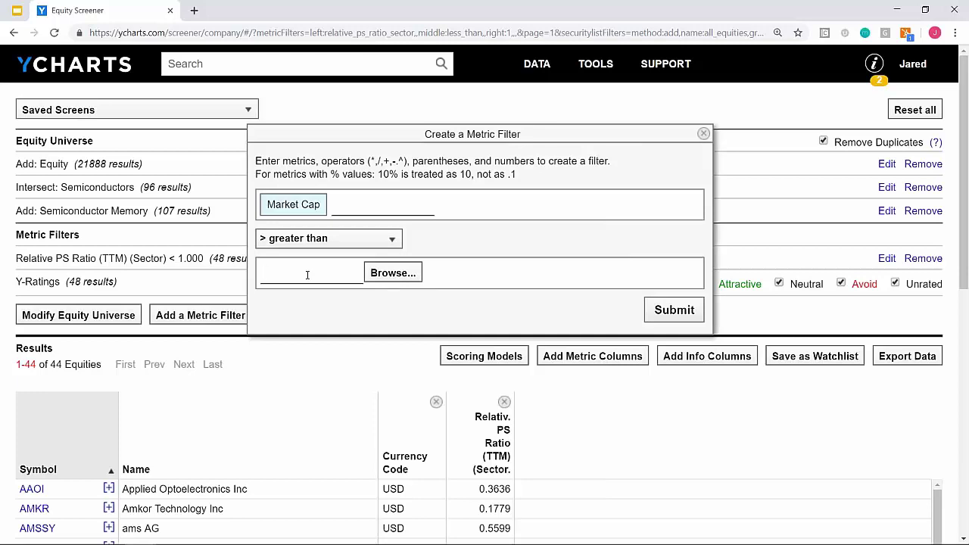
type("2b")
key("Return")
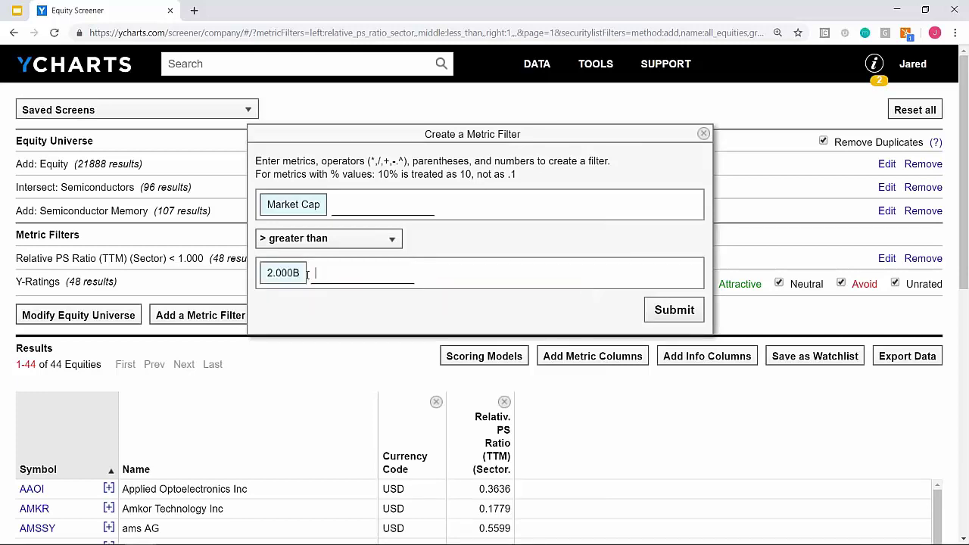
left_click(673, 310)
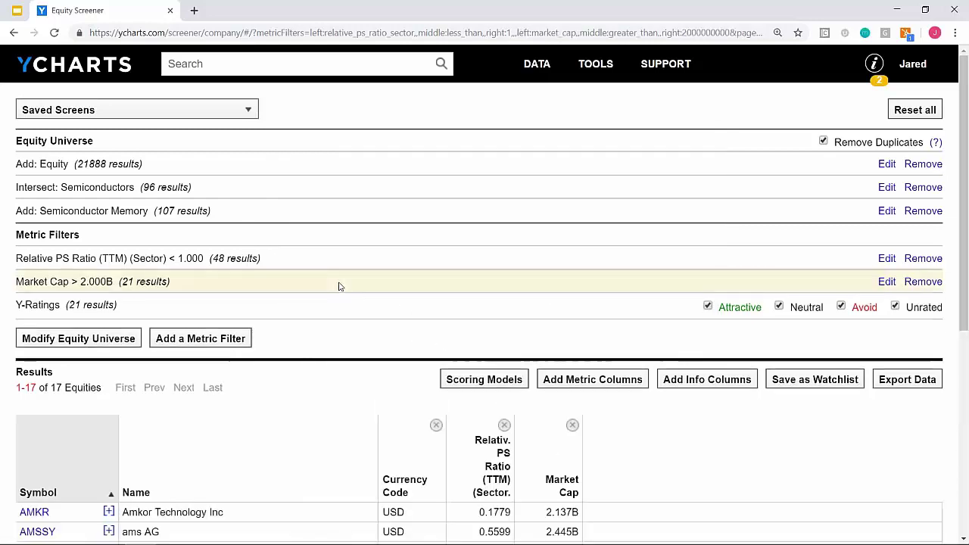
Remove the Currency Code column from the results table
scroll(325, 320, "down", 2)
scroll(350, 424, "down", 1)
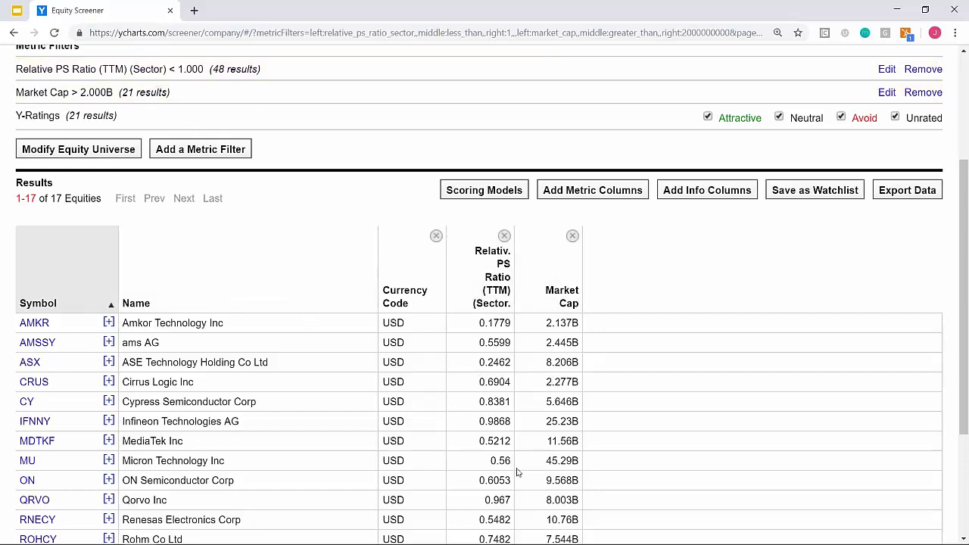
left_click(436, 236)
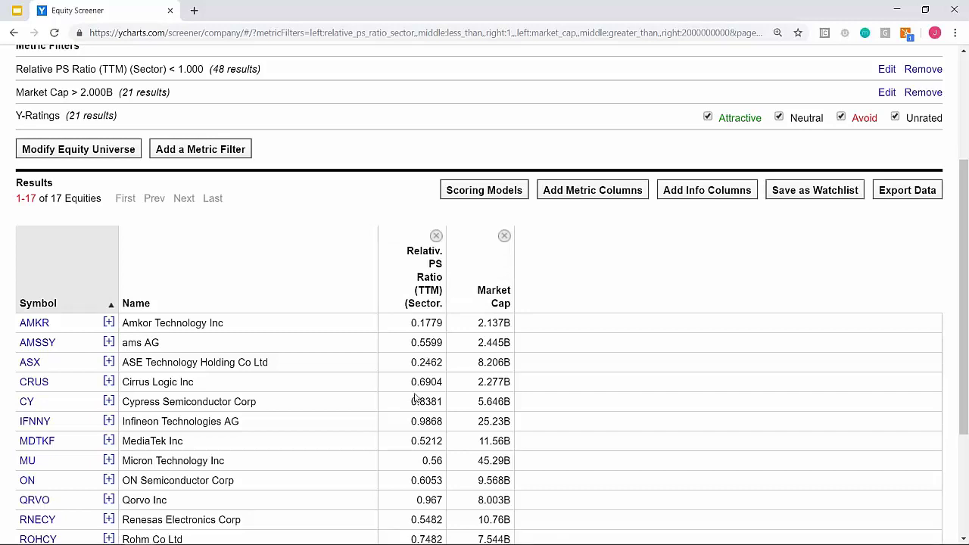
Add PS Ratio (TTM) as a metric column to the results table
left_click(570, 197)
left_click(447, 163)
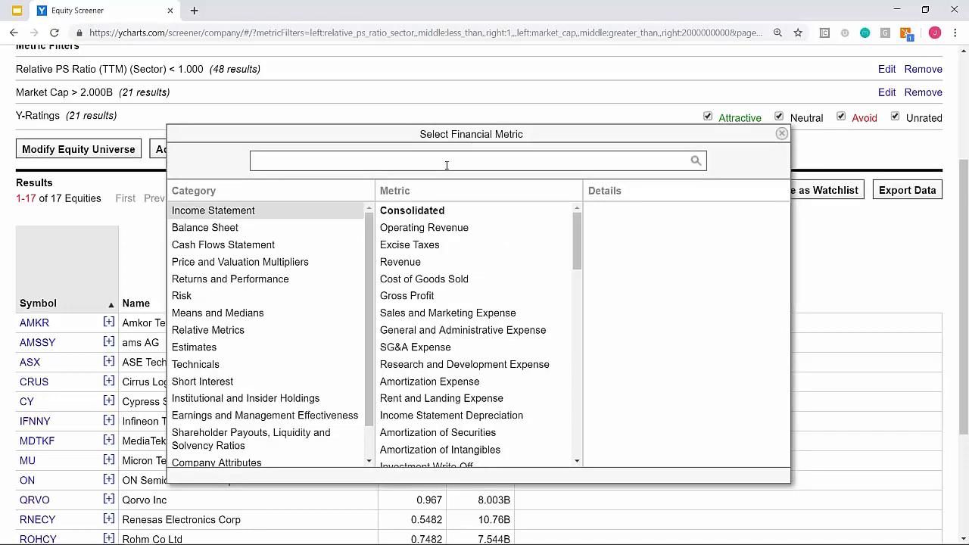
type("ps ratio")
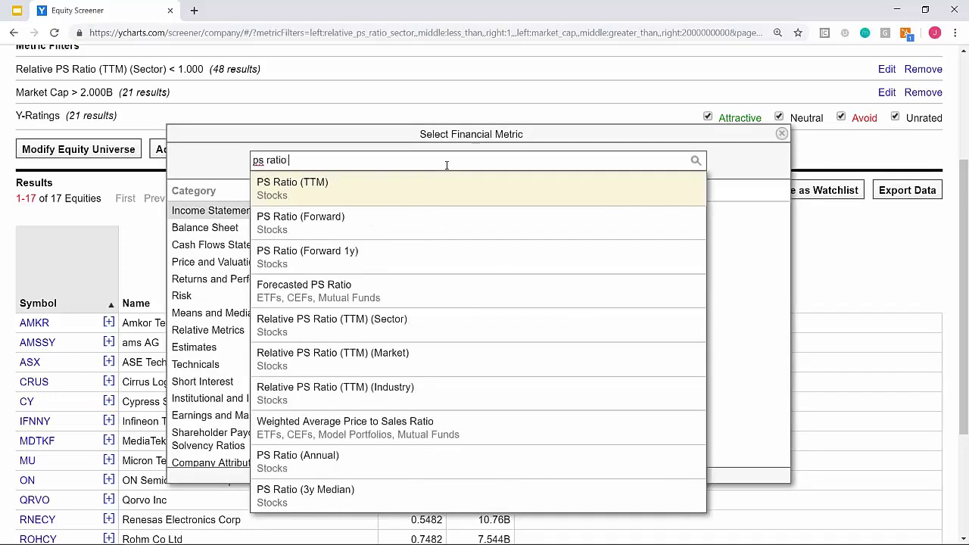
left_click(416, 187)
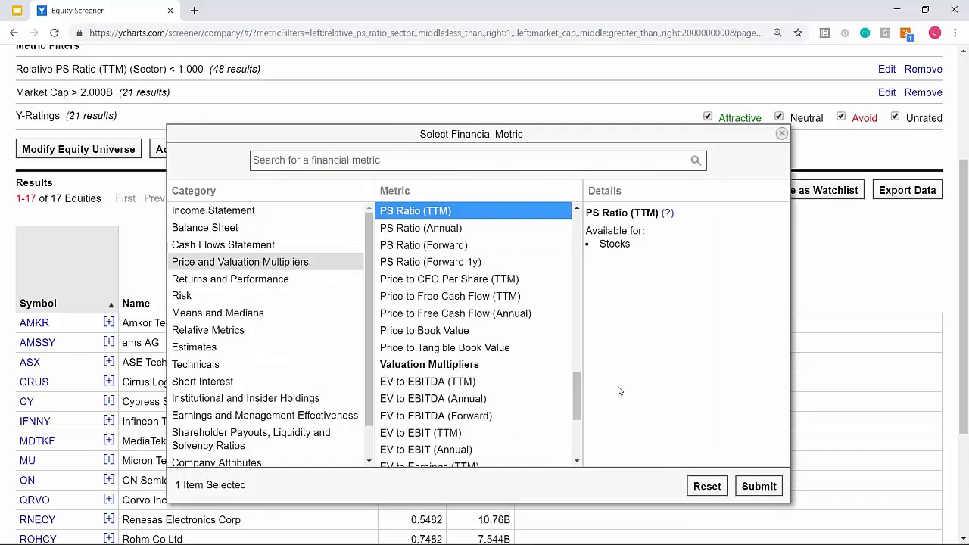
left_click(757, 487)
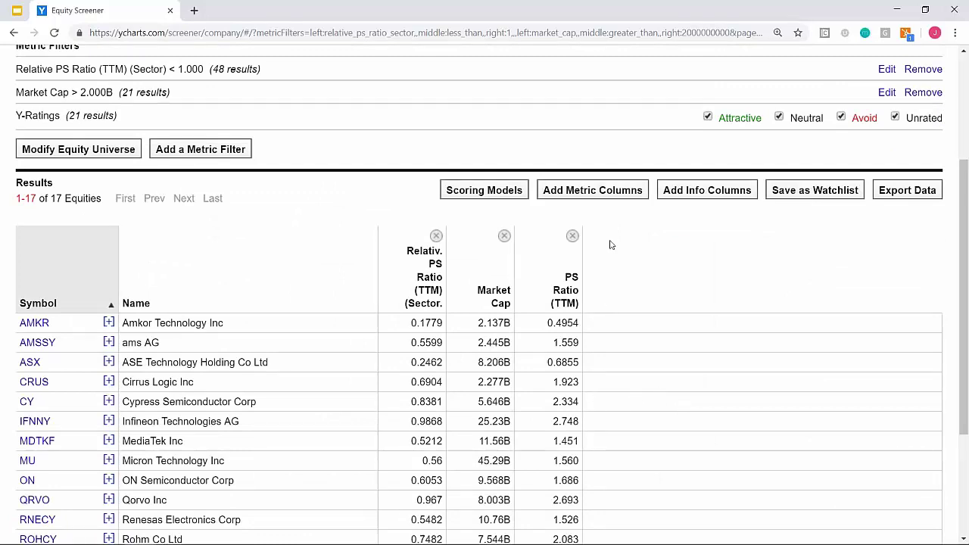
Look through the available info categories and add IPO Date from the Calendar category as a results column
left_click(713, 194)
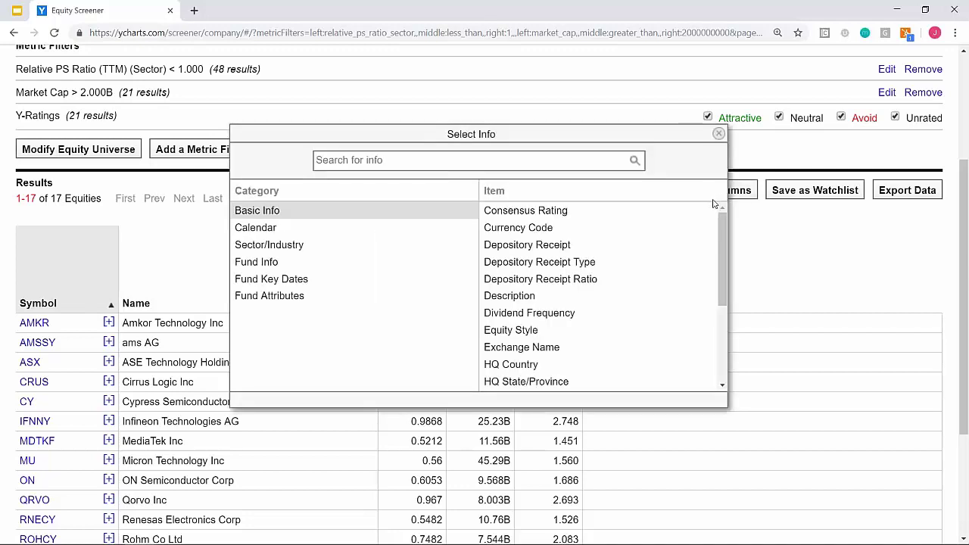
left_click(327, 268)
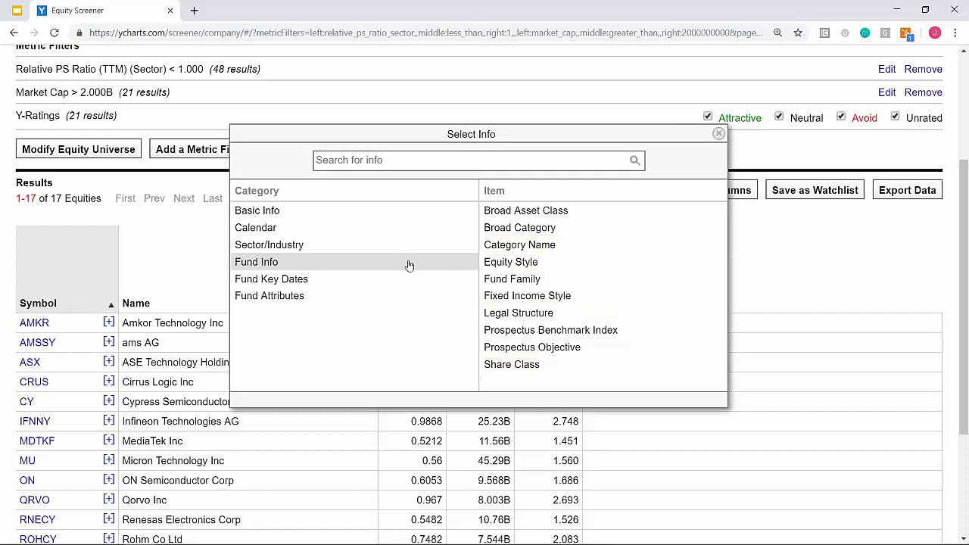
left_click(286, 211)
scroll(583, 283, "down", 1)
scroll(582, 283, "down", 3)
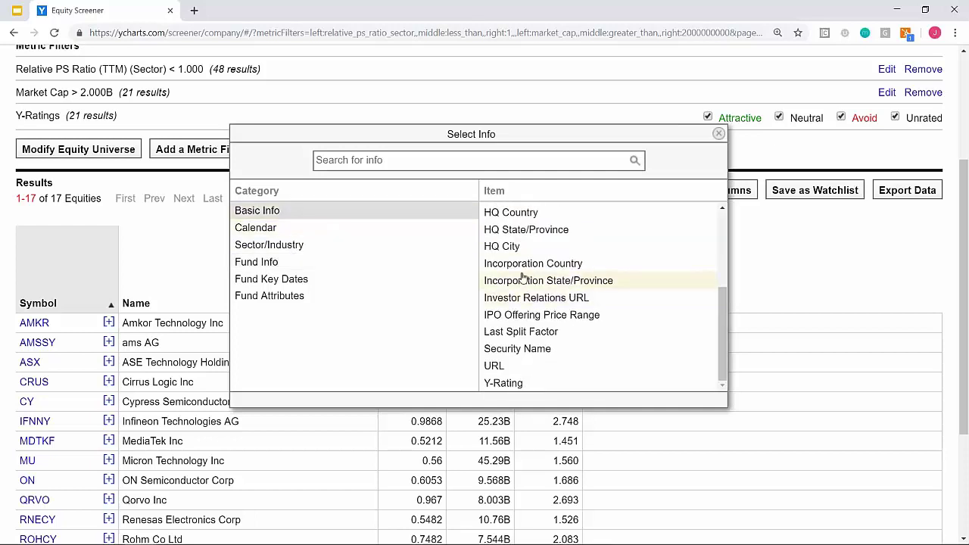
scroll(549, 249, "up", 1)
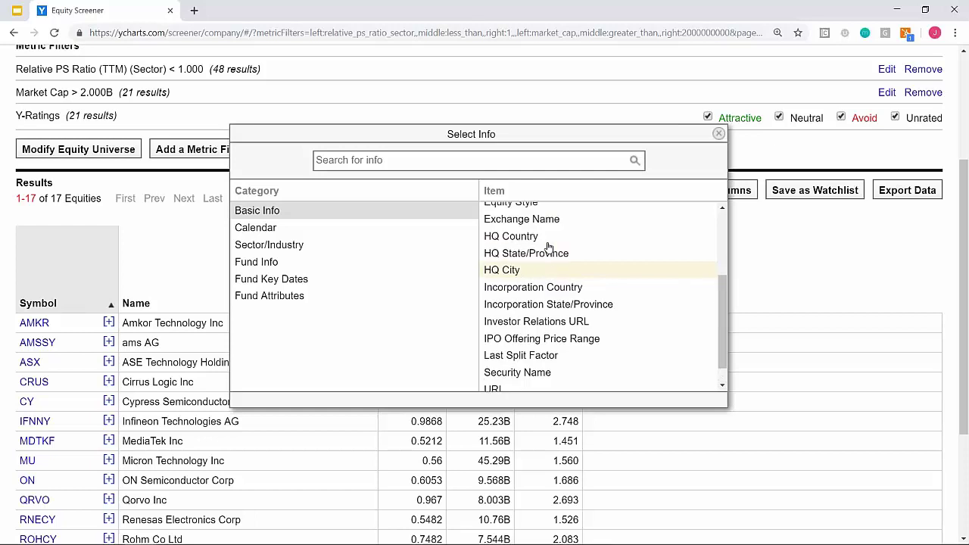
scroll(549, 249, "up", 2)
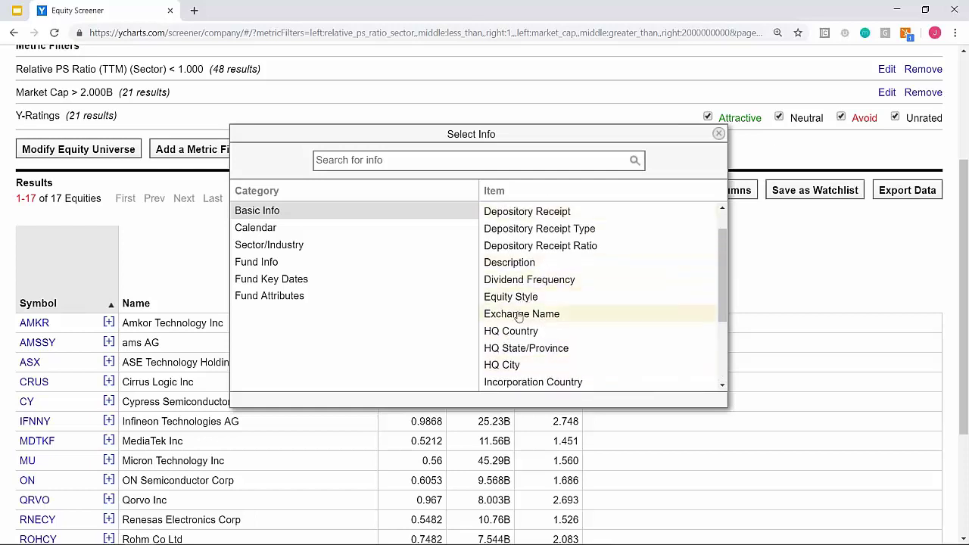
left_click(401, 234)
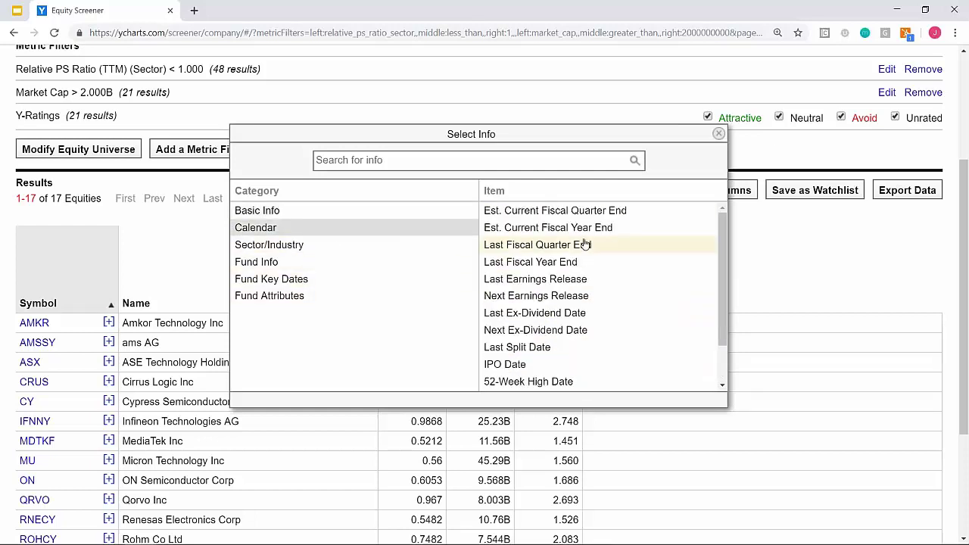
left_click(545, 366)
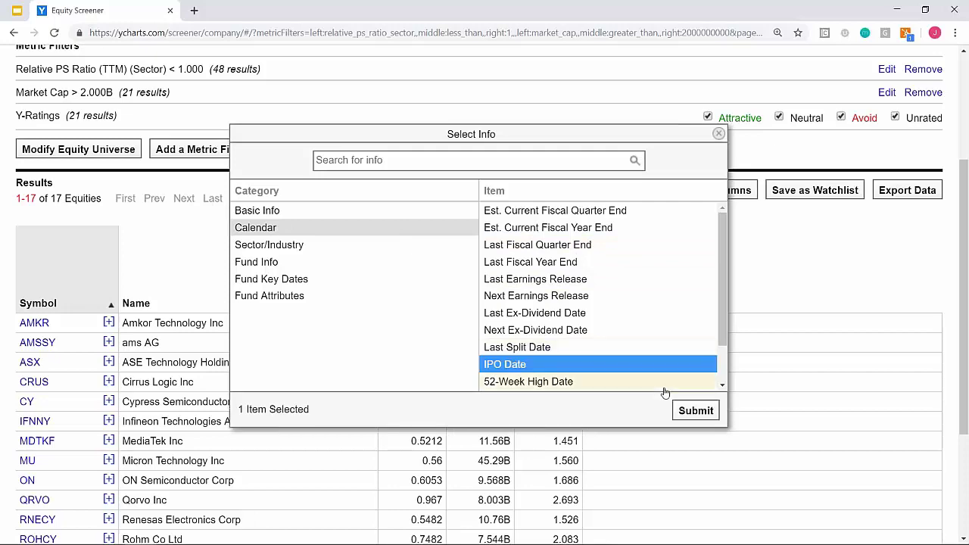
left_click(694, 410)
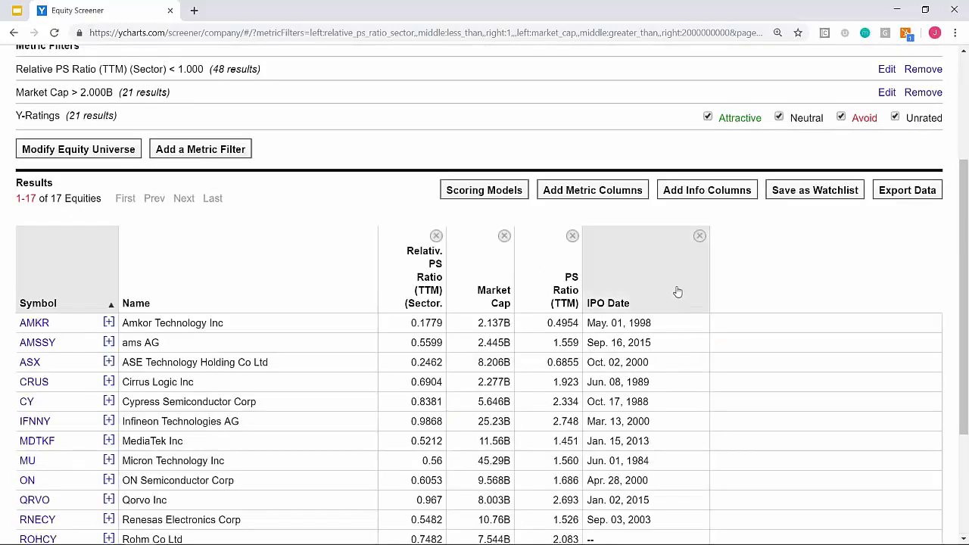
Move the IPO Date column directly after Name and sort the results by PS Ratio (TTM) in ascending order
left_click_drag(677, 293, 420, 274)
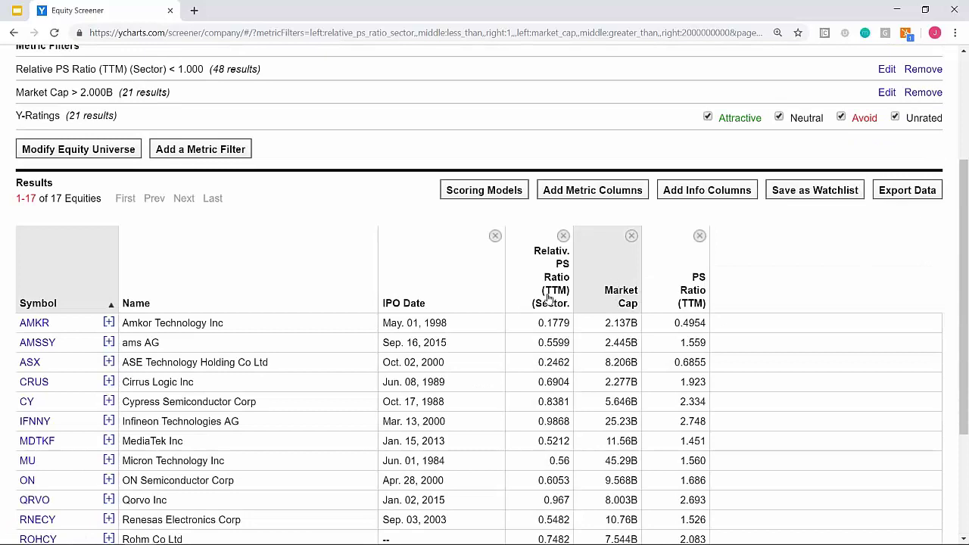
left_click(690, 303)
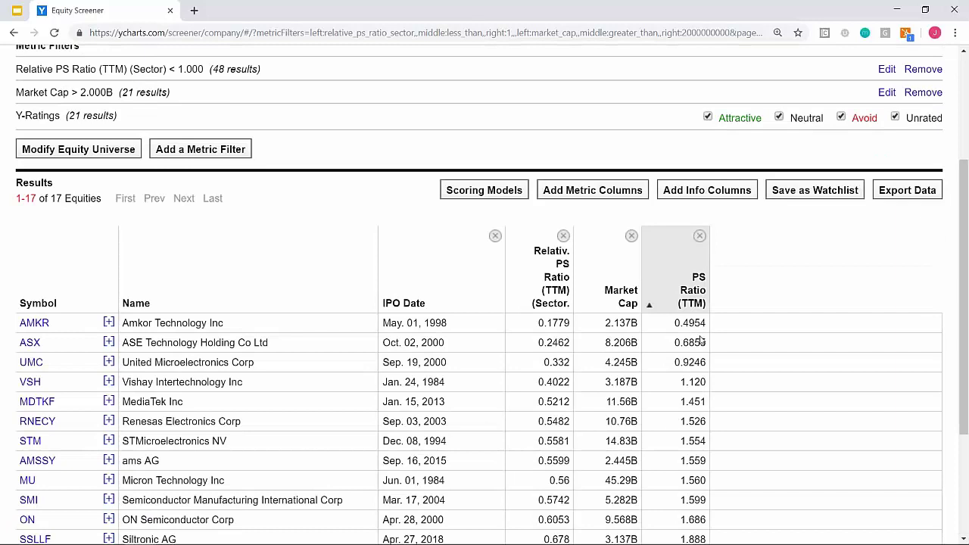
Start a new custom scoring model of type Rank and name it BirghtScore
left_click(498, 193)
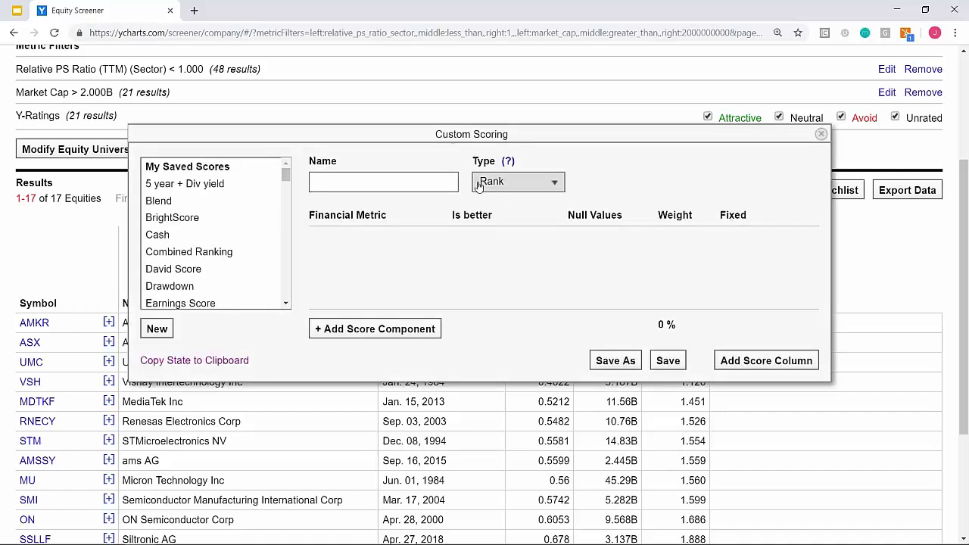
left_click(362, 183)
type("B")
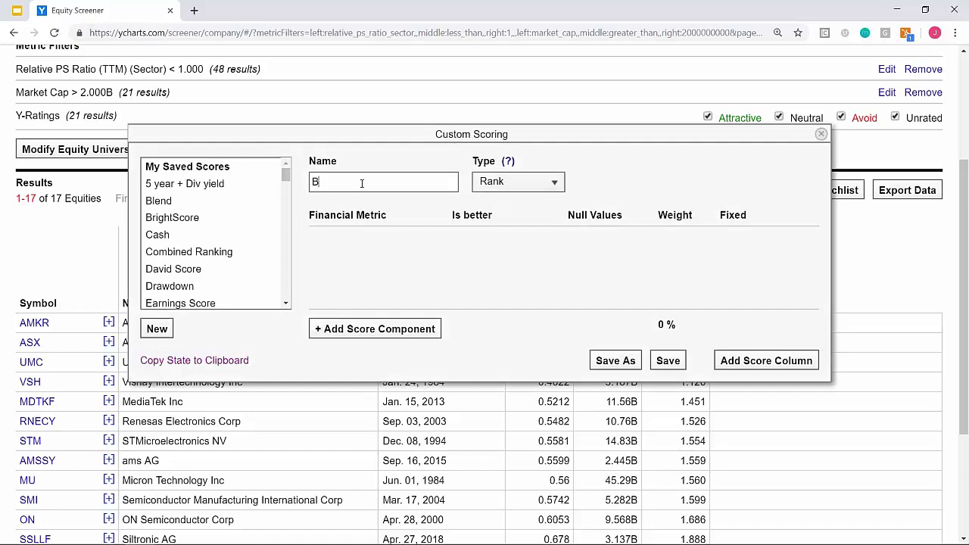
type("irghtScore")
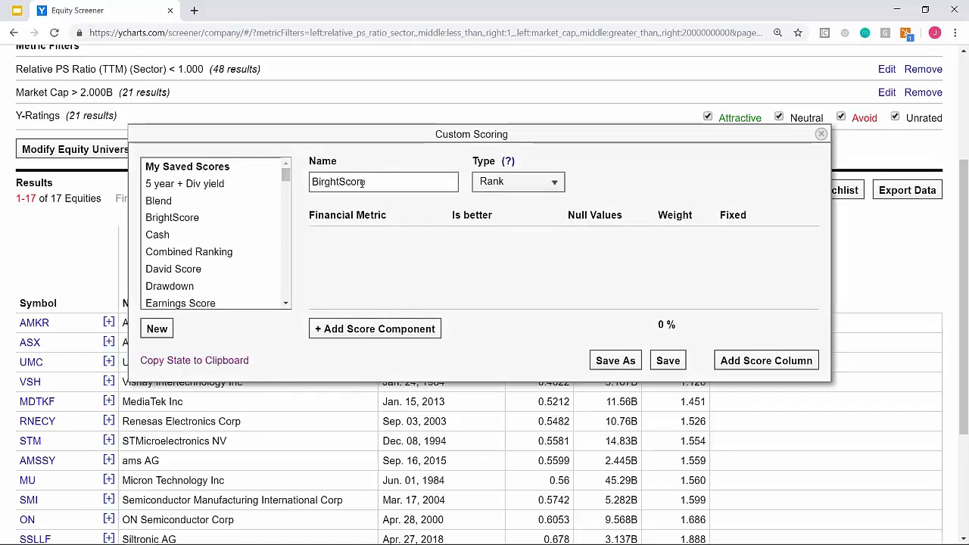
Add Return on Equity (3y Mean) as a score component with null values at Min and a weight of 25%
left_click(362, 328)
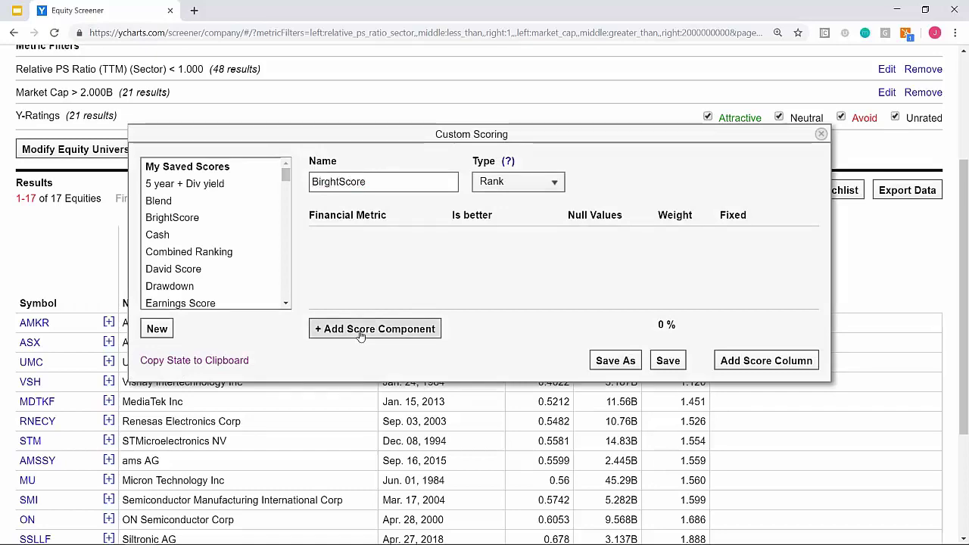
left_click(368, 162)
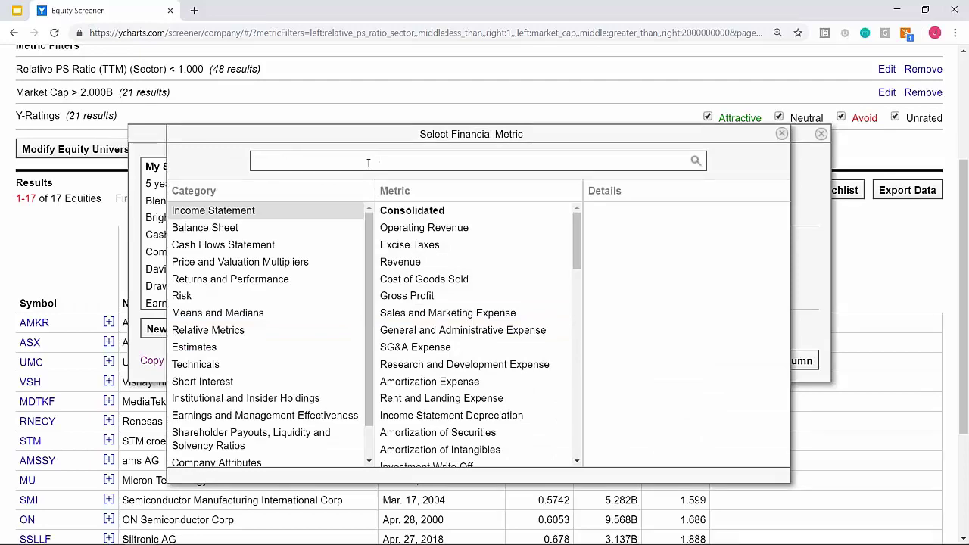
type("roe 3")
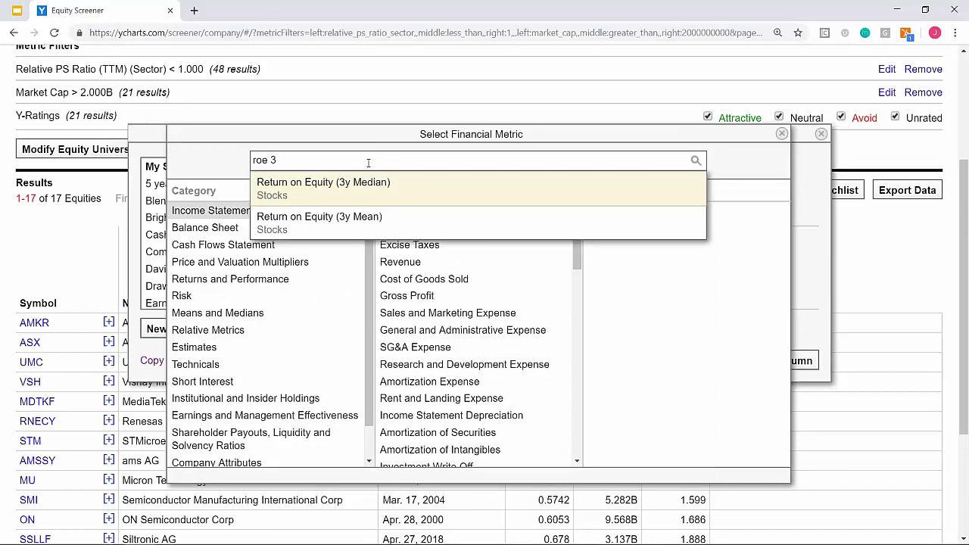
type(" m")
left_click(382, 230)
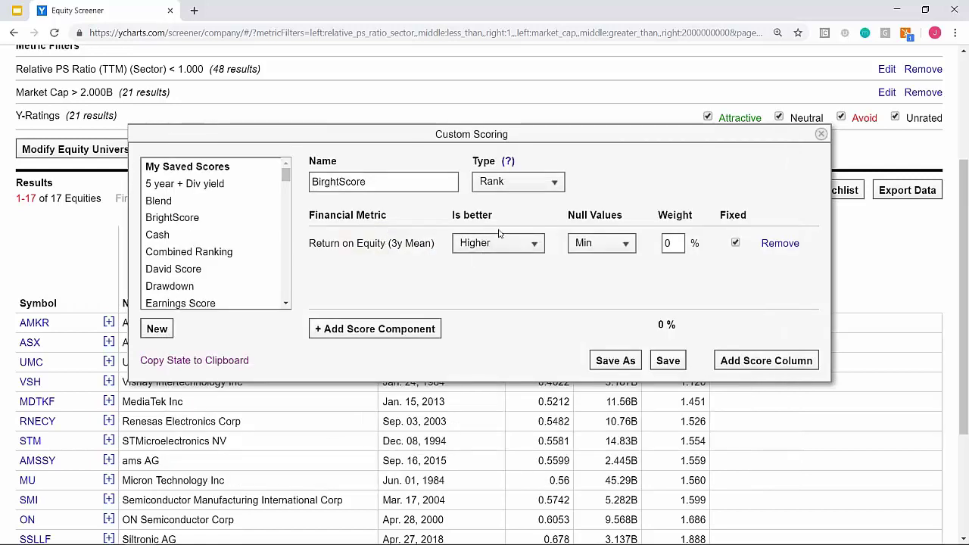
left_click(612, 248)
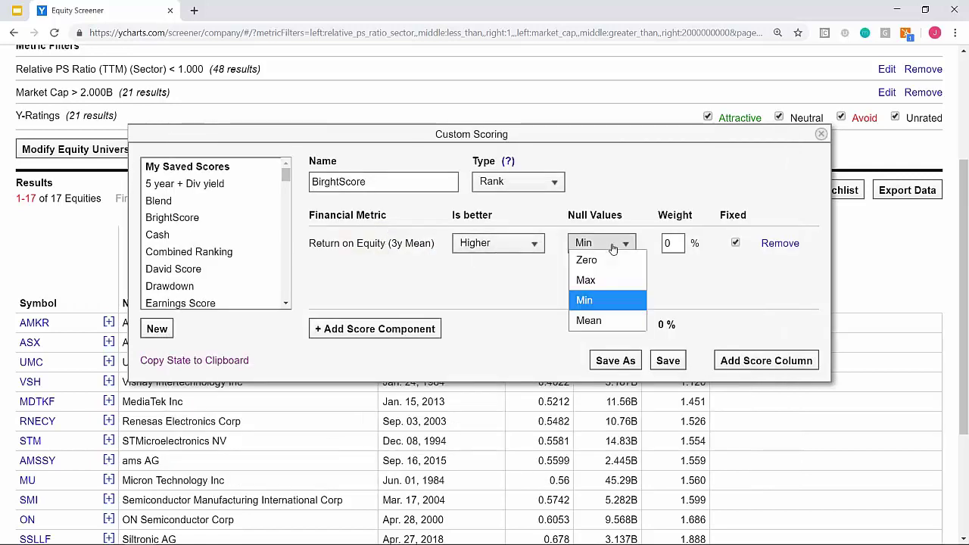
left_click(670, 243)
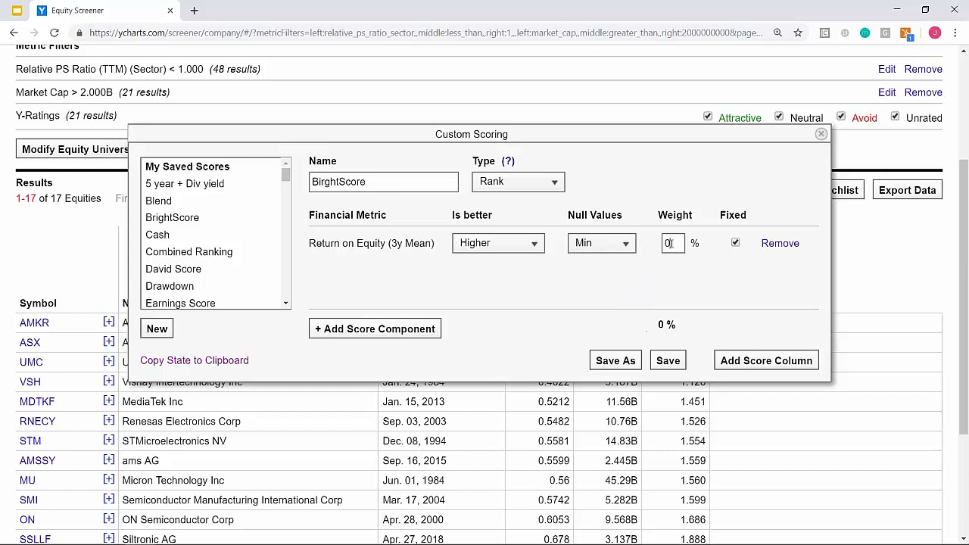
type("25")
Add the saved BrightScore model as a score column and sort the results by it in ascending order
left_click(203, 221)
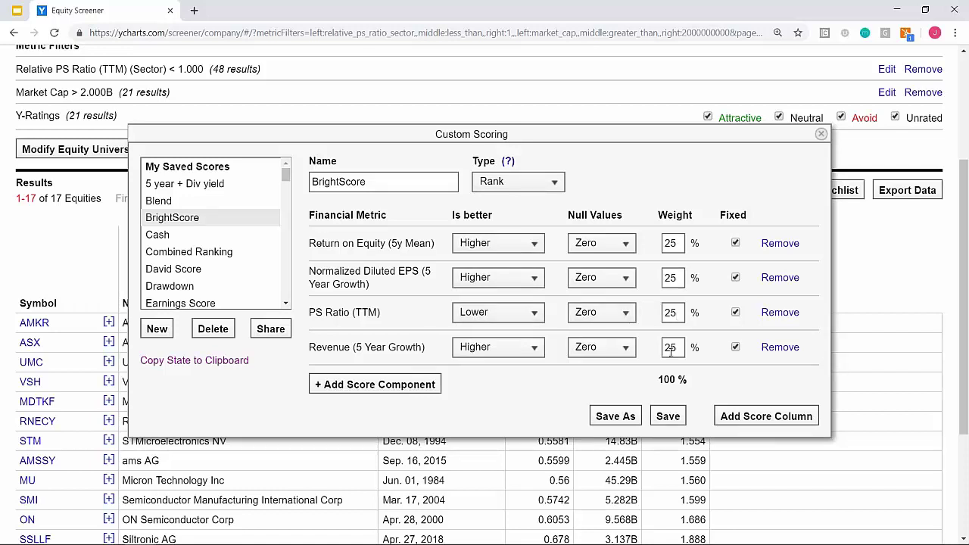
left_click(766, 417)
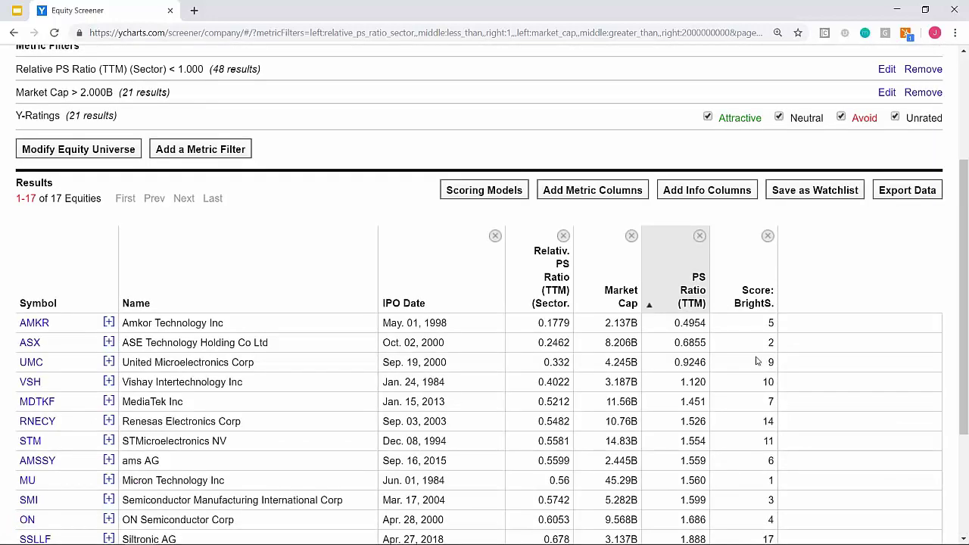
left_click(753, 303)
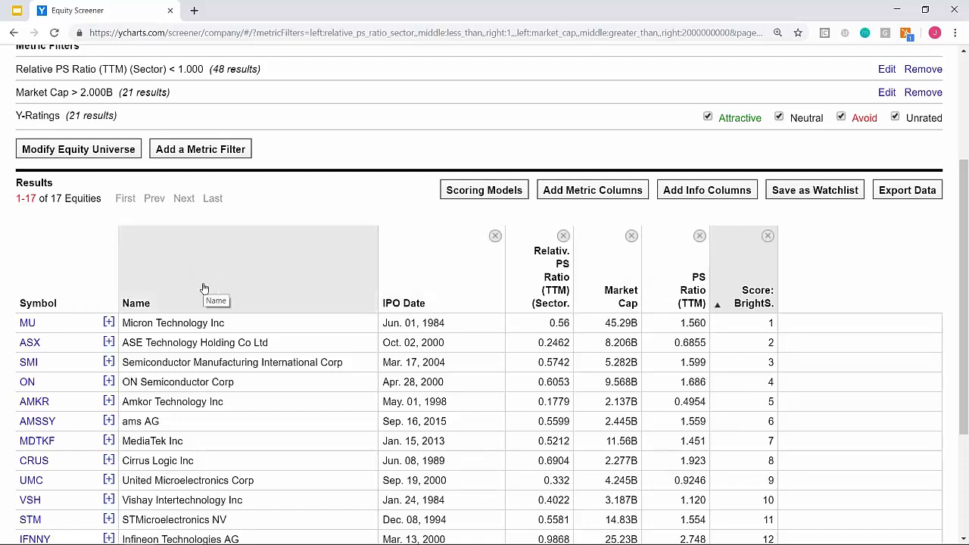
Open the saved screen named BrightScore Screen
scroll(178, 314, "up", 5)
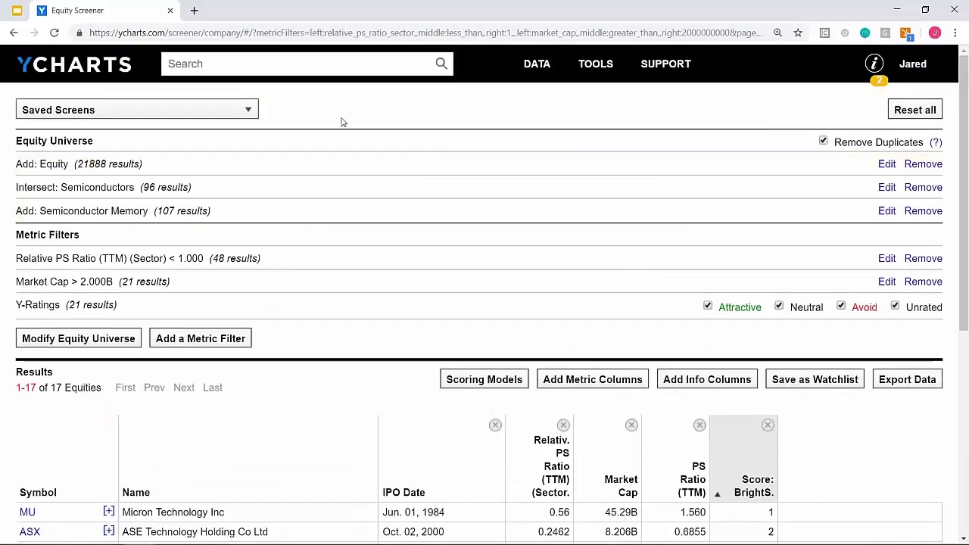
left_click(156, 114)
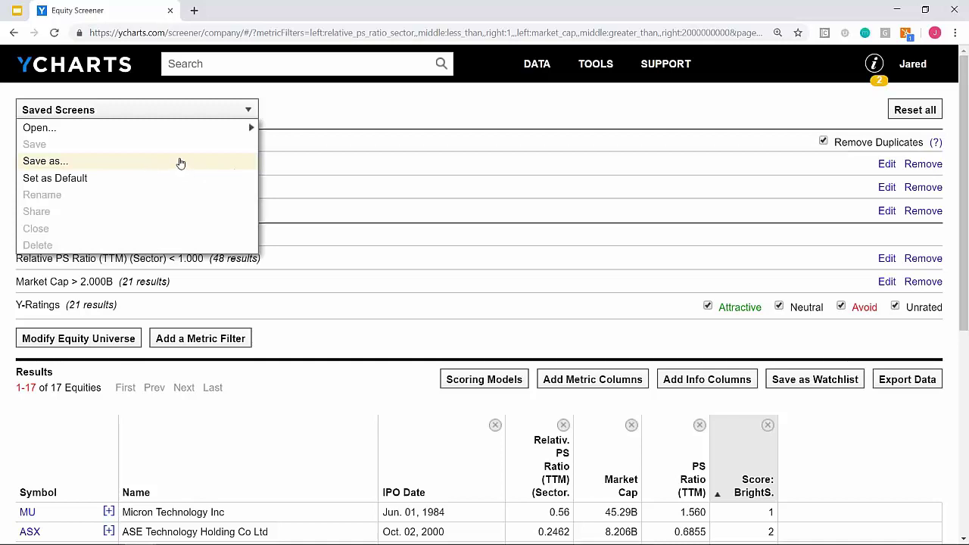
mouse_move(176, 130)
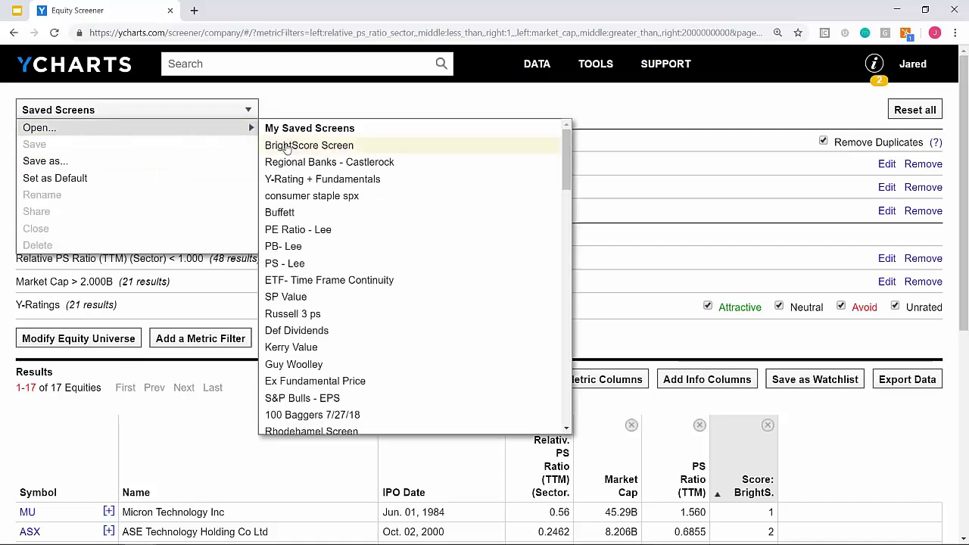
left_click(286, 148)
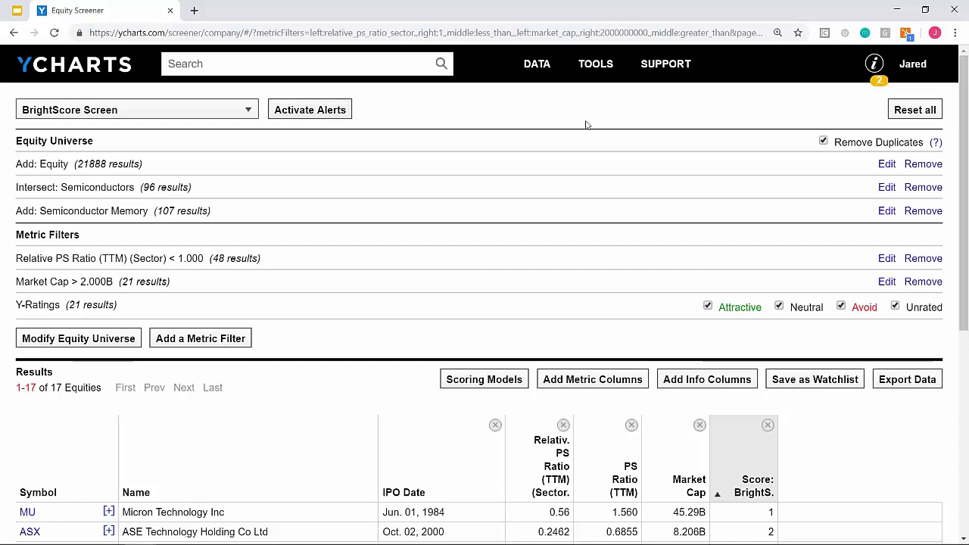
Switch to the Comp Tables tool and collapse its Metrics section
mouse_move(605, 67)
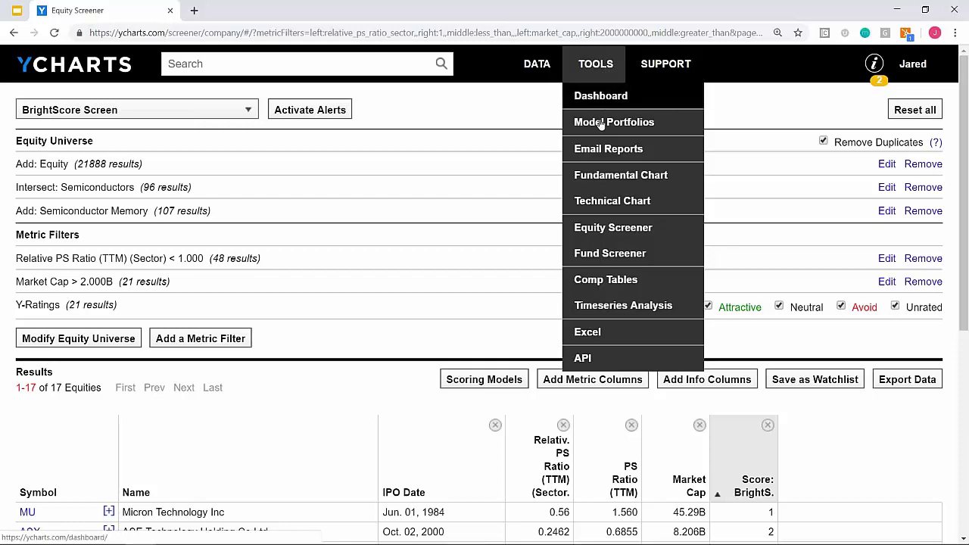
left_click(609, 281)
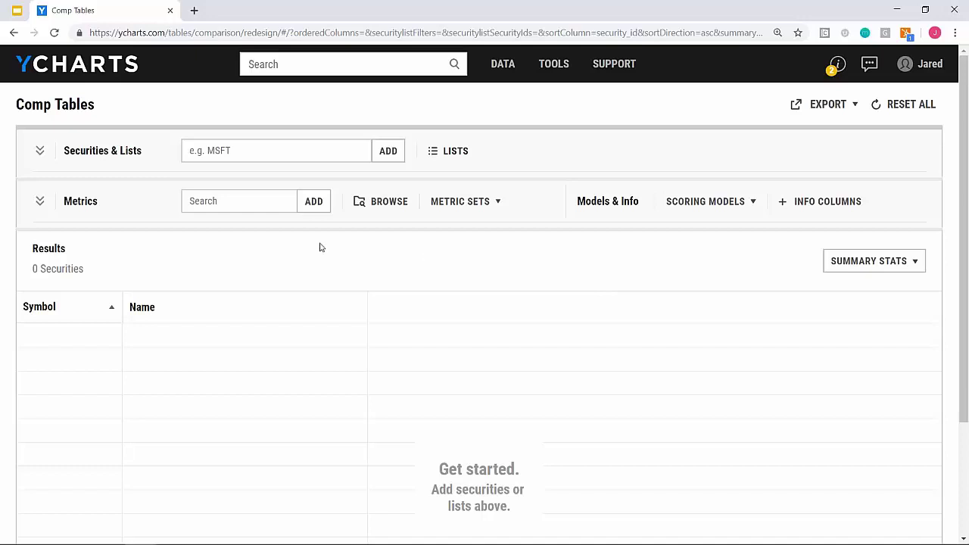
left_click(41, 203)
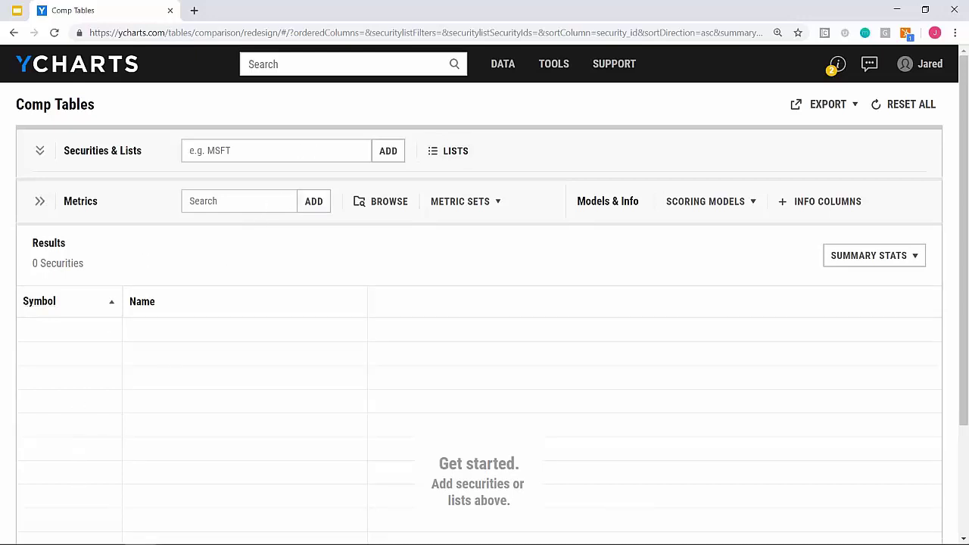
Add the saved equity screen BrightScore Screen to the comp table as its securities list
left_click(442, 155)
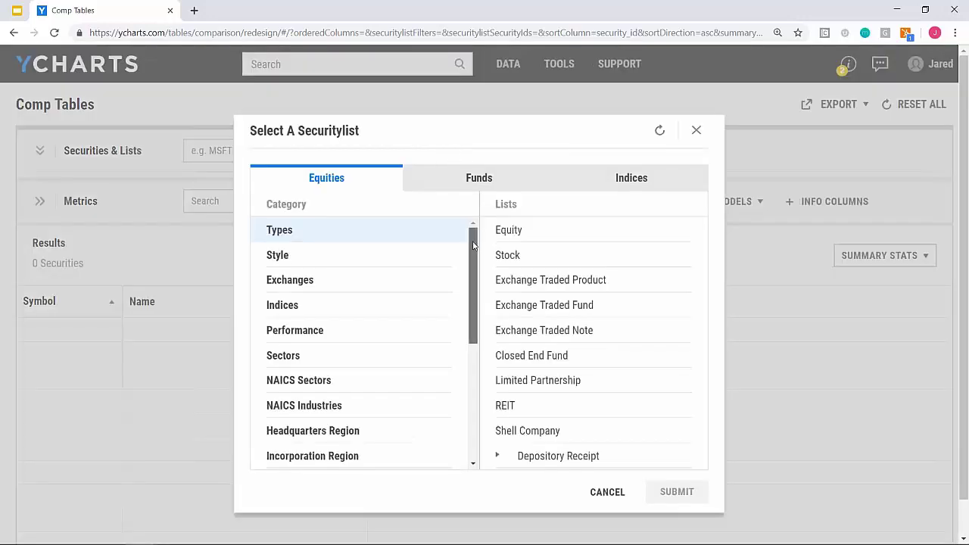
scroll(345, 395, "down", 3)
left_click(313, 362)
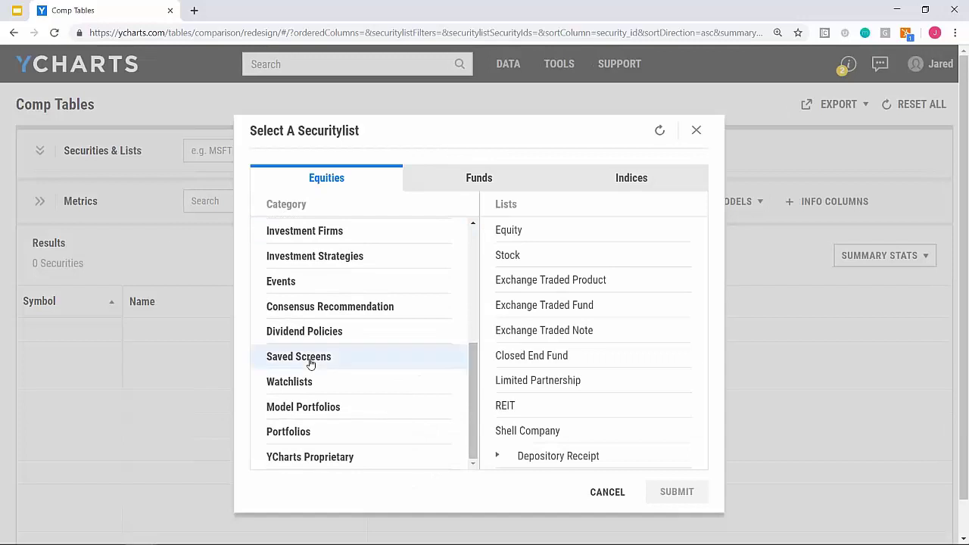
left_click(555, 236)
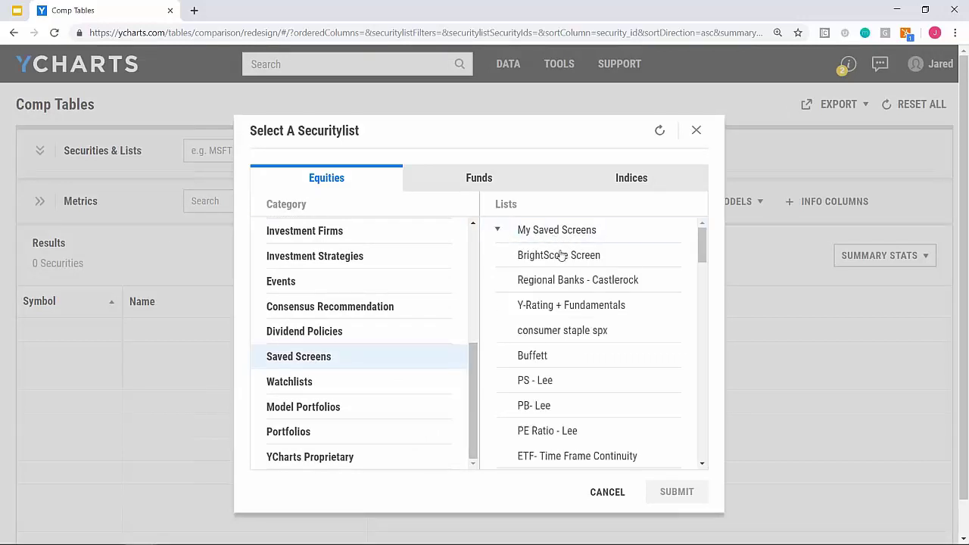
left_click(560, 259)
left_click(671, 502)
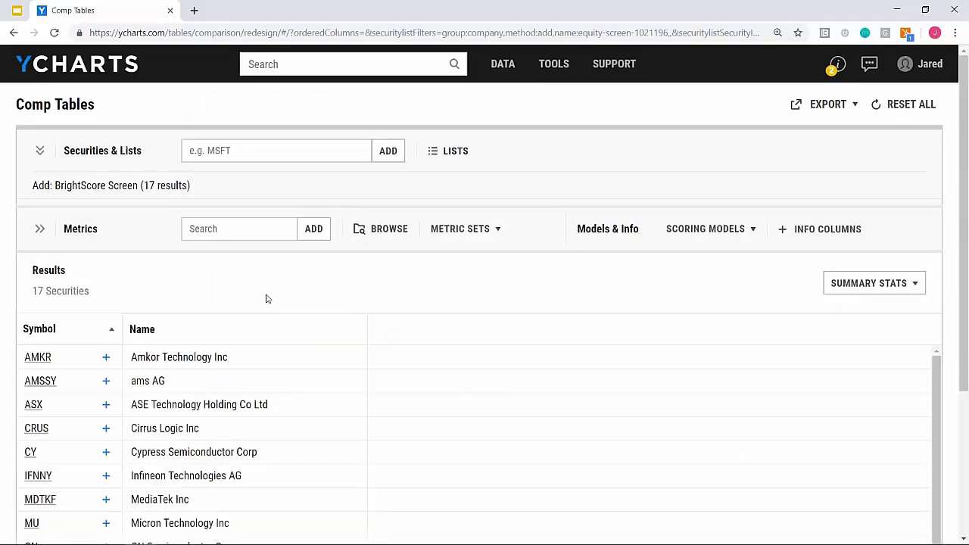
Add Revenue (3 Year Growth) as a metric column in the comp table
left_click(258, 231)
type("rev")
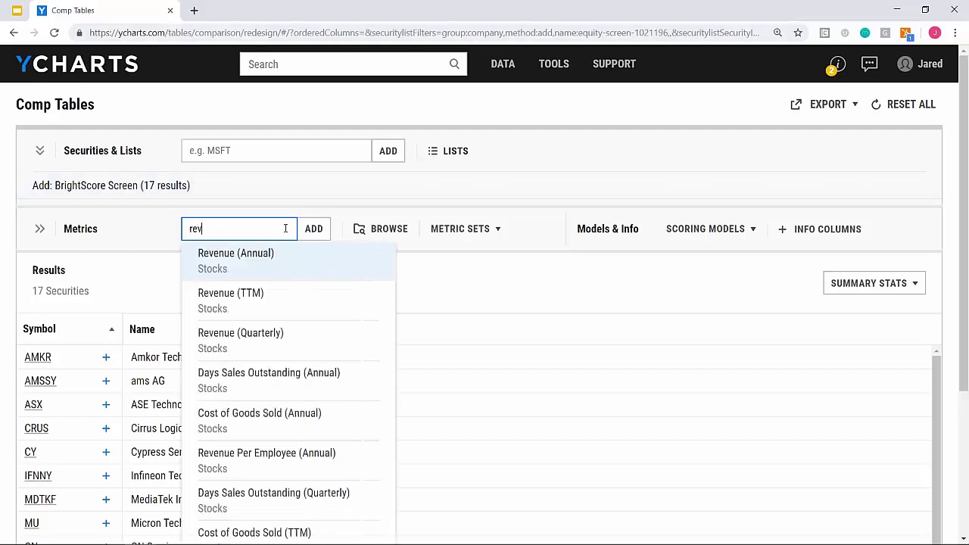
type("enue 3 ")
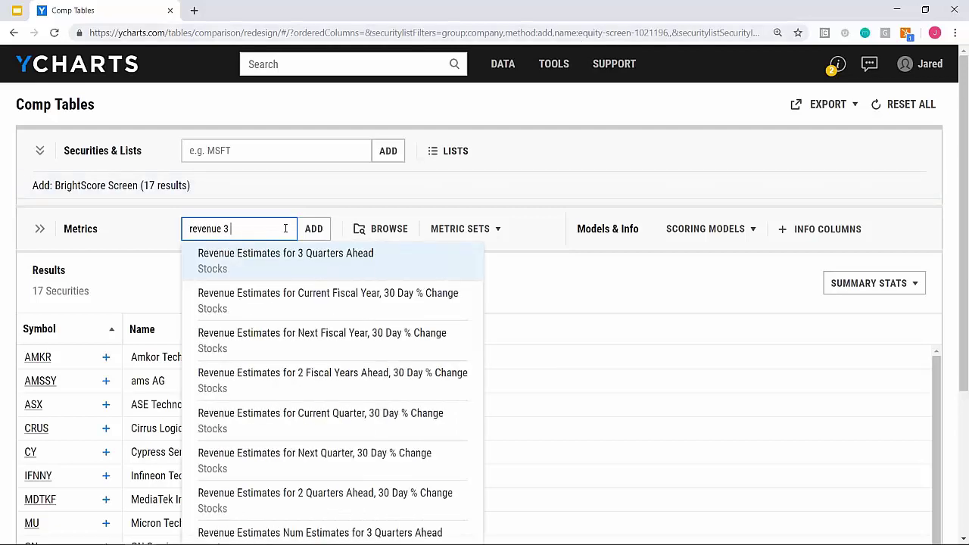
type("year growth")
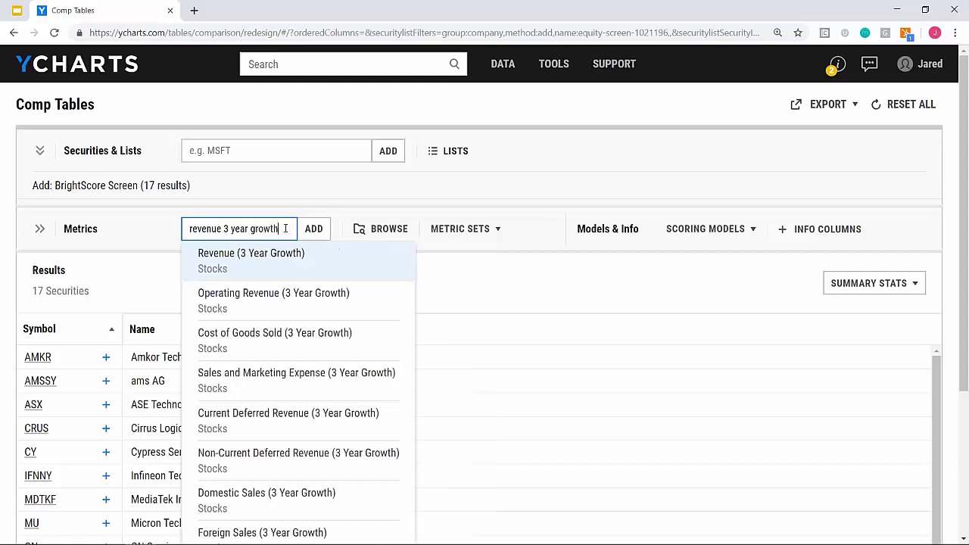
left_click(285, 261)
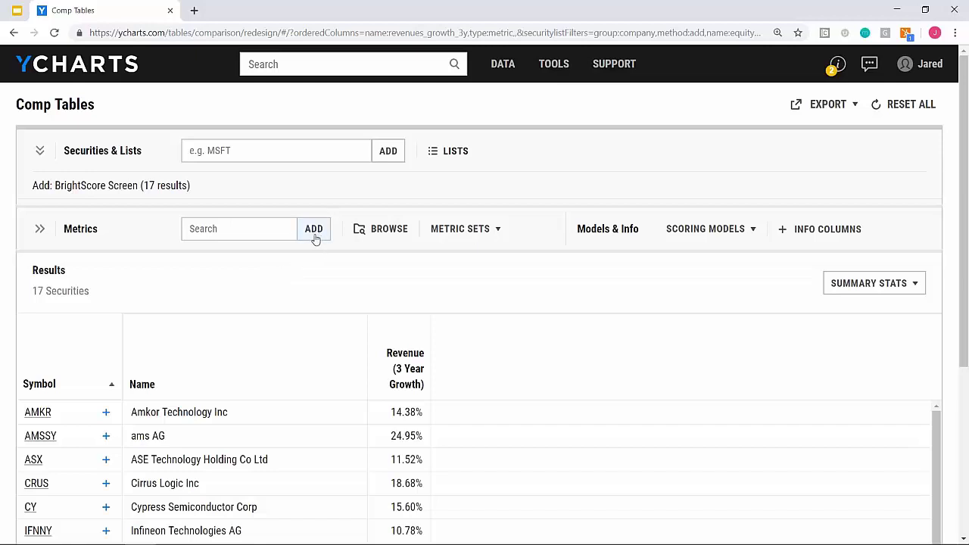
Add Normalized Diluted EPS (3 Year Growth) as a metric column in the comp table
left_click(374, 236)
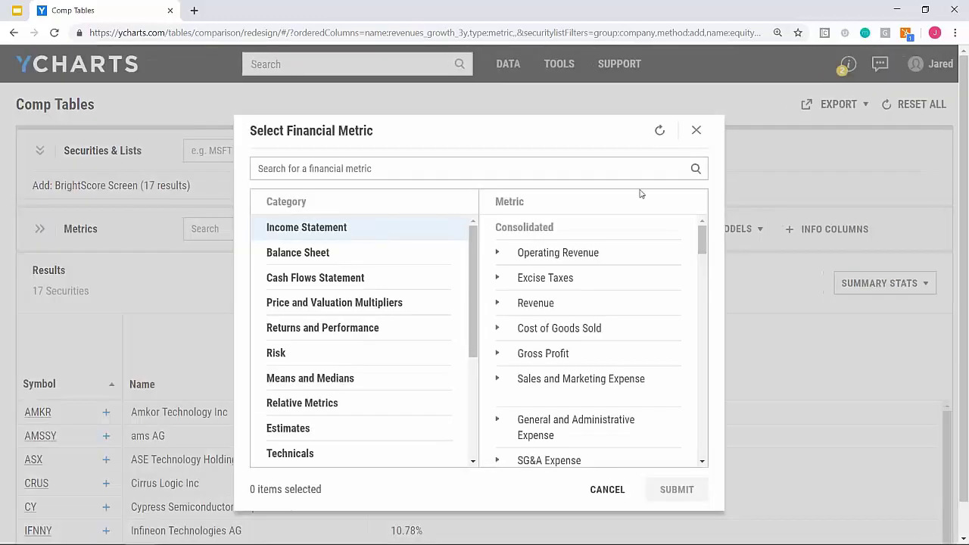
left_click(696, 130)
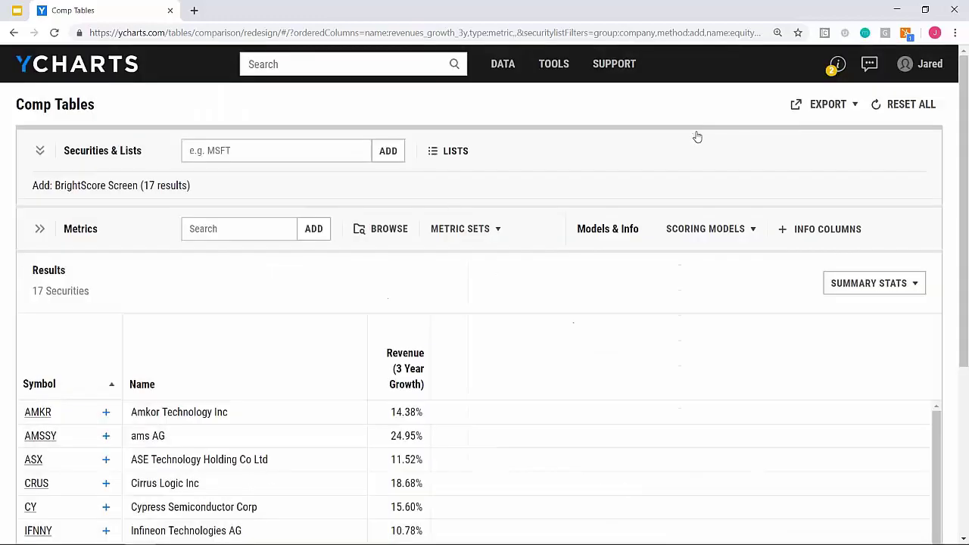
left_click(270, 233)
type("eps diluted")
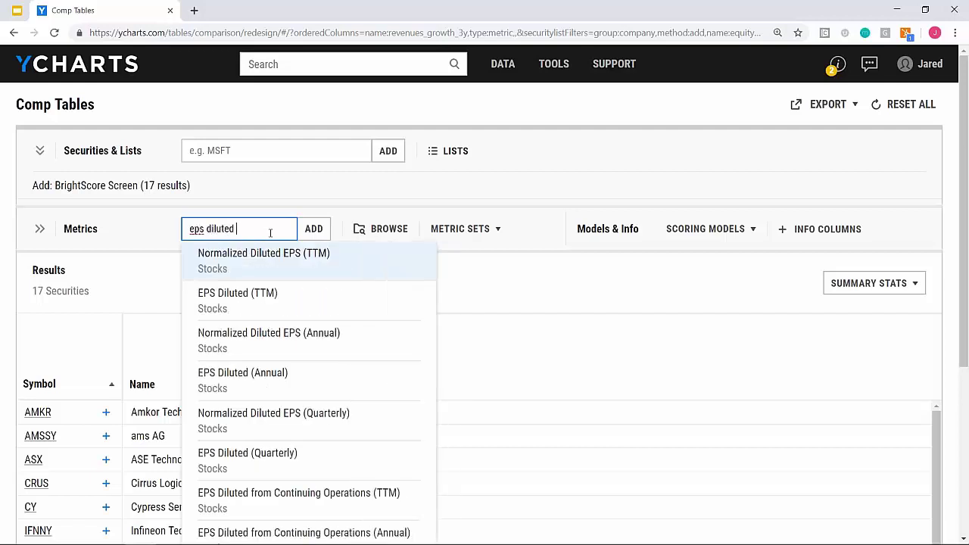
type(" 3 year gro")
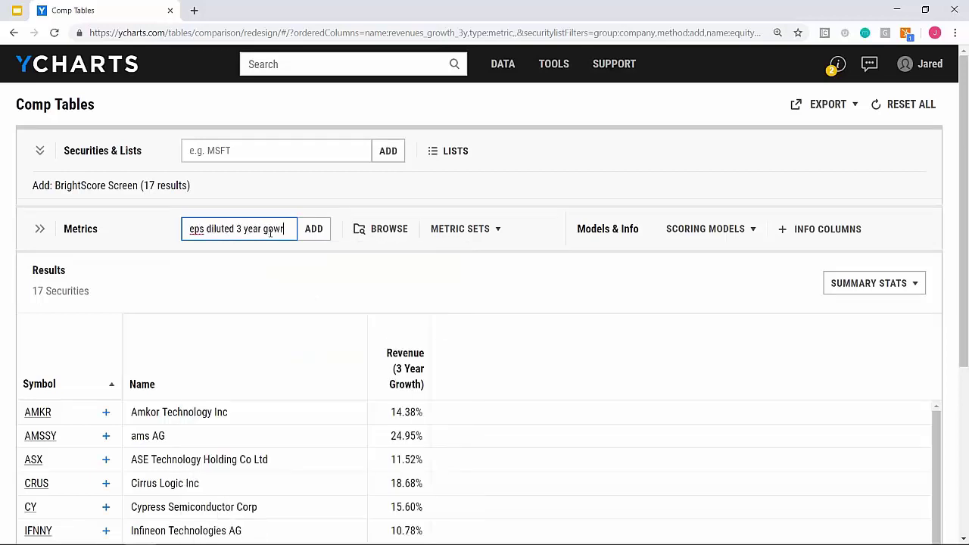
key("BackSpace")
key("BackSpace")
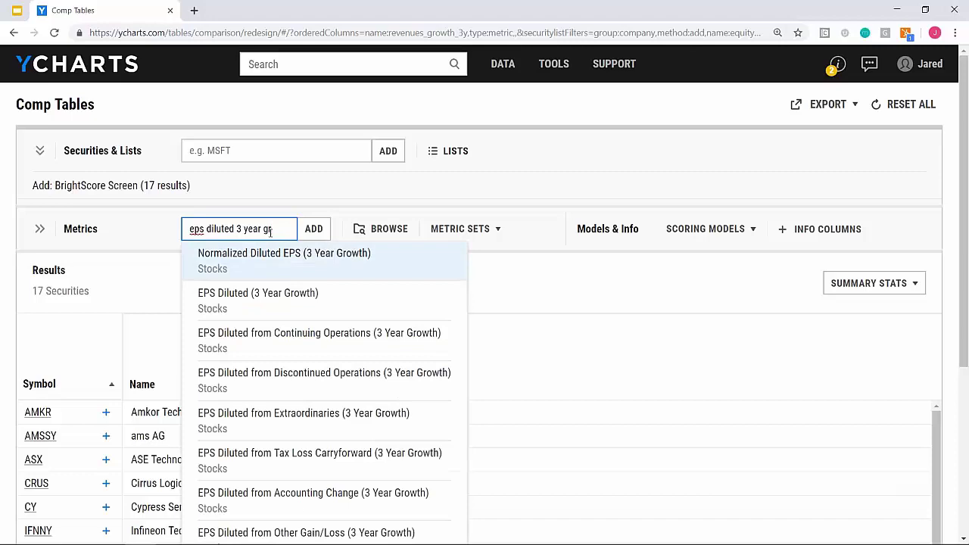
scroll(270, 232, "down", 2)
left_click(274, 141)
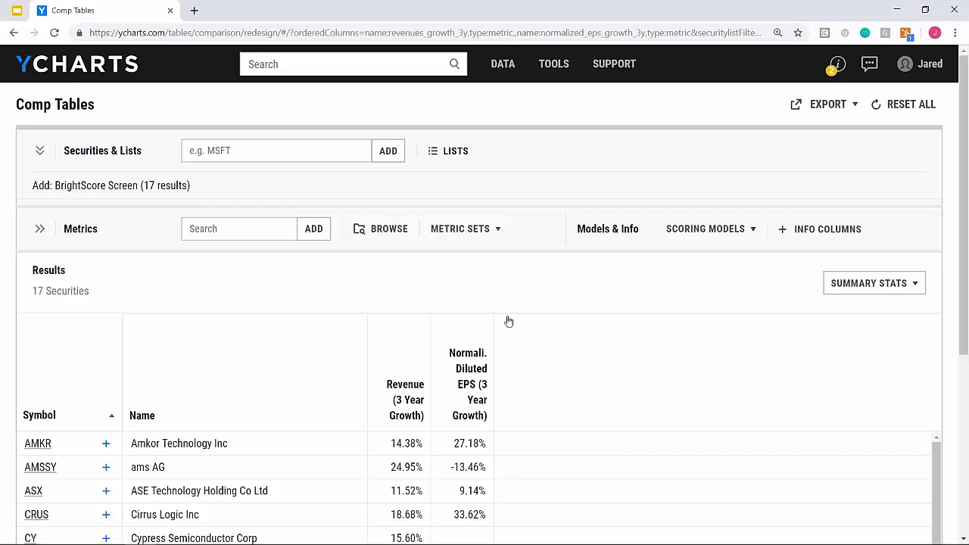
Load the saved BrightScore Metric Set to add its metric columns to the comp table
left_click(478, 235)
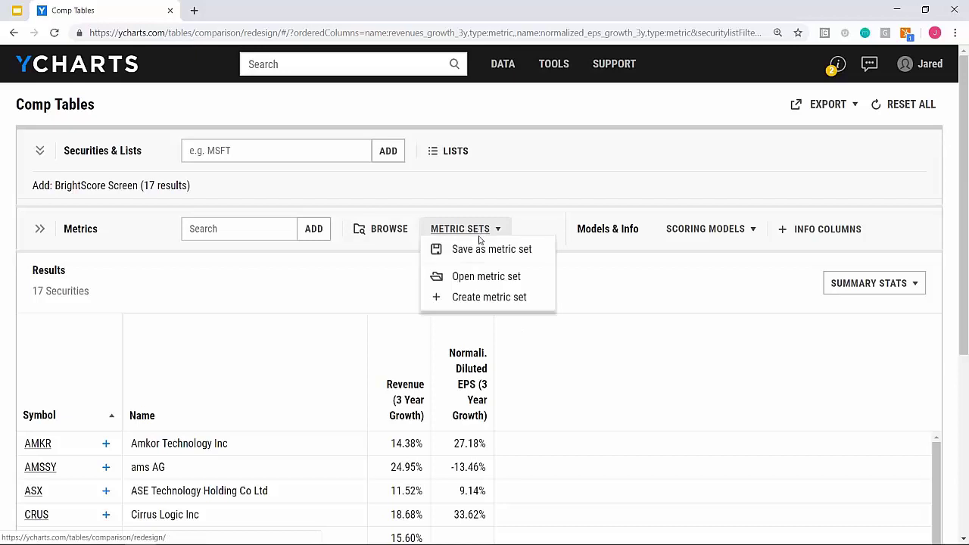
left_click(491, 277)
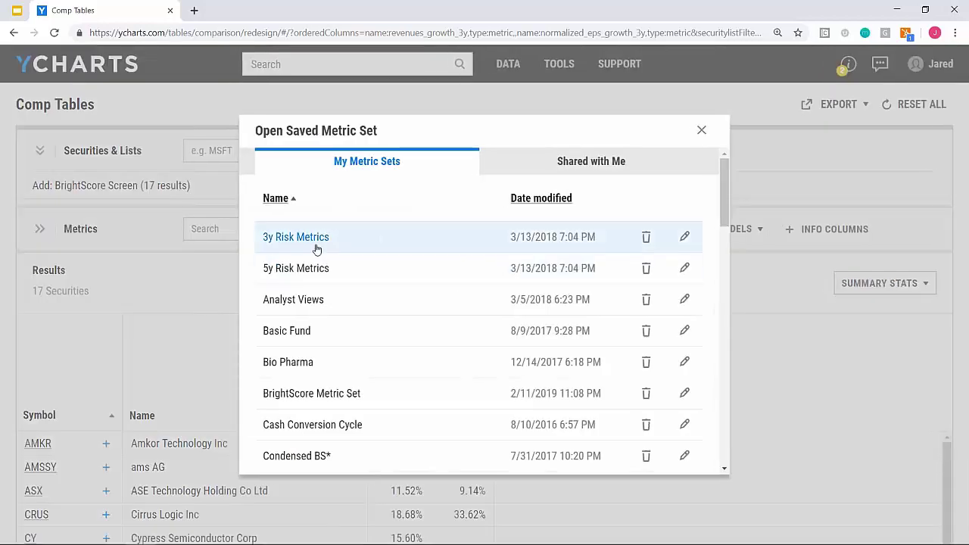
scroll(317, 249, "down", 3)
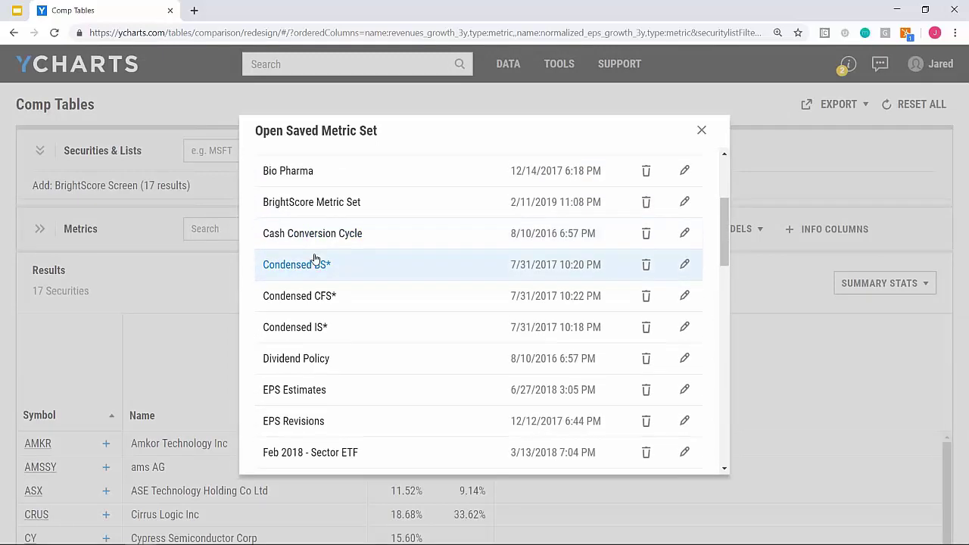
scroll(304, 265, "down", 3)
scroll(305, 296, "up", 3)
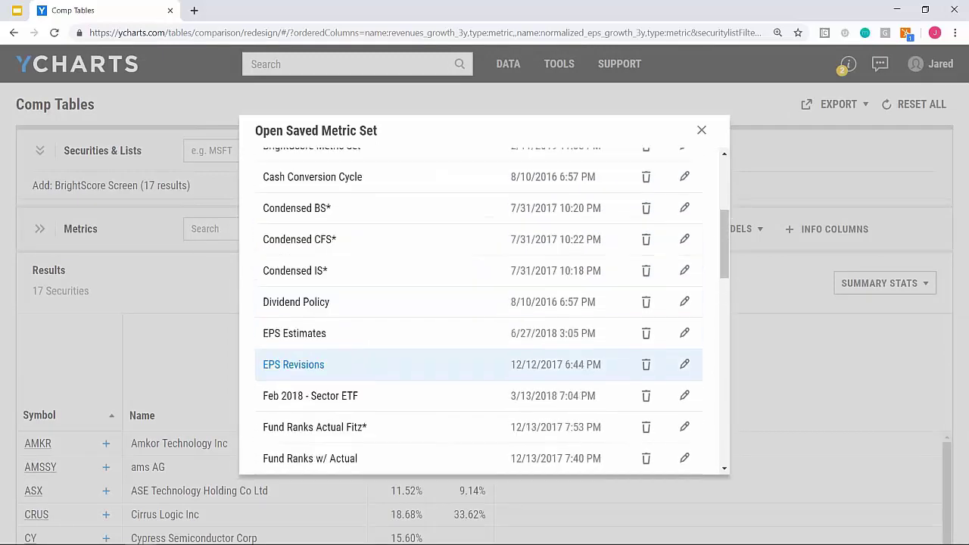
left_click(306, 205)
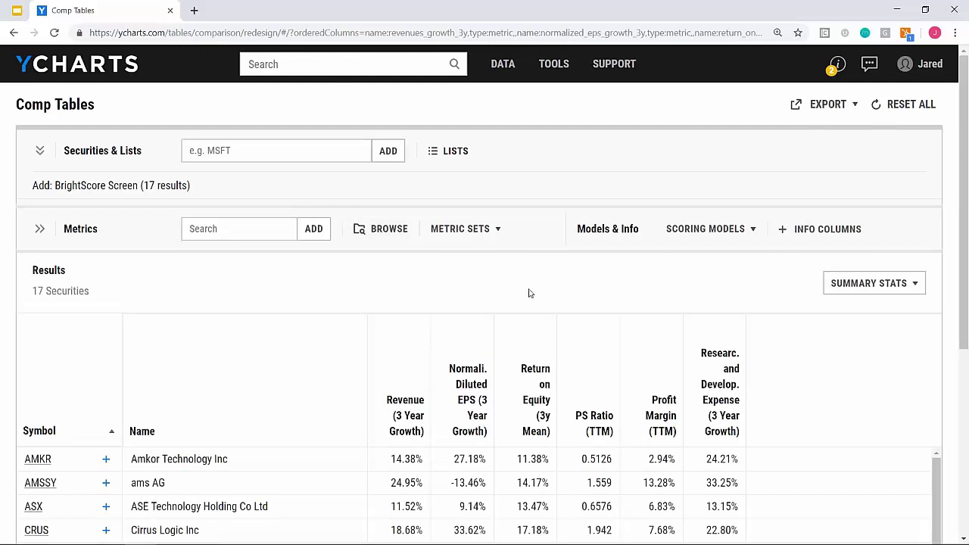
Add Price and Price Target as metric columns in the comp table
left_click(250, 232)
type("price")
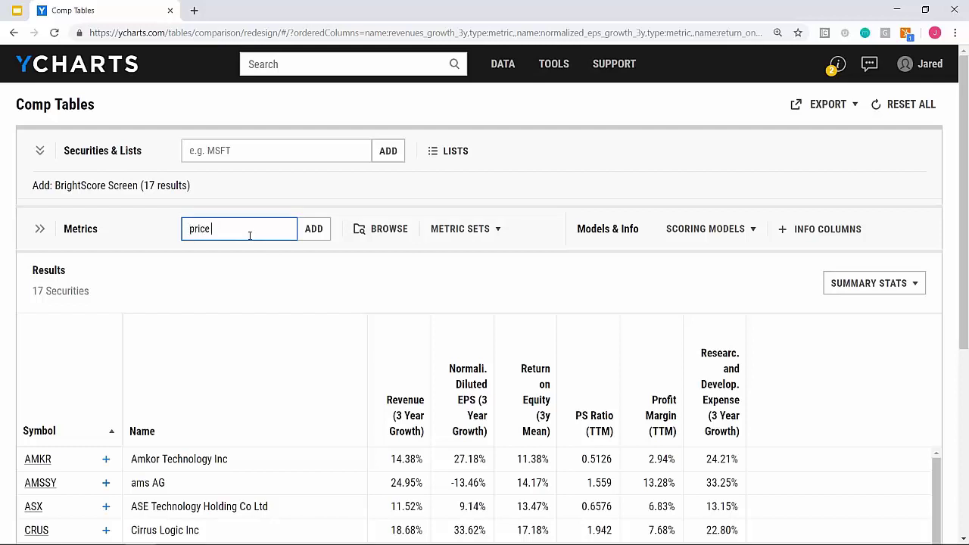
left_click(245, 273)
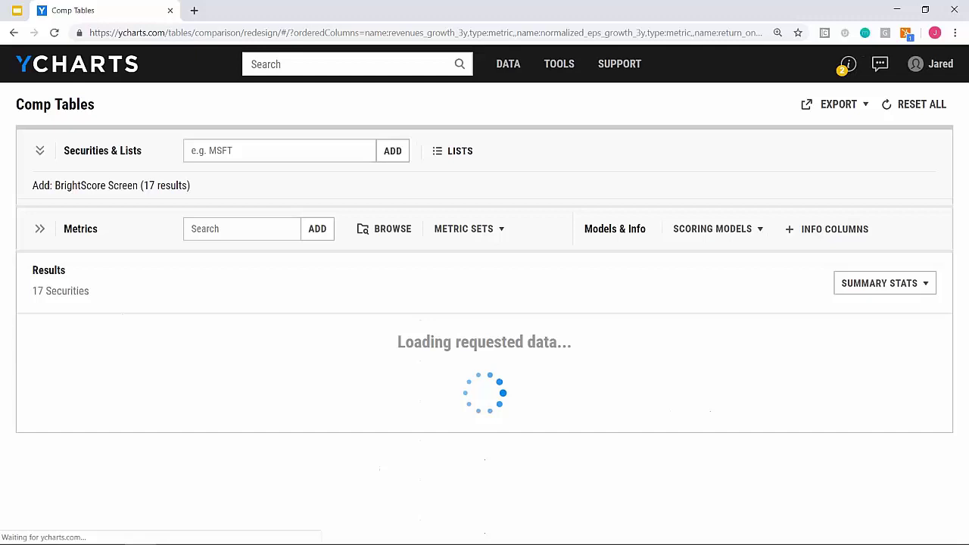
left_click(229, 225)
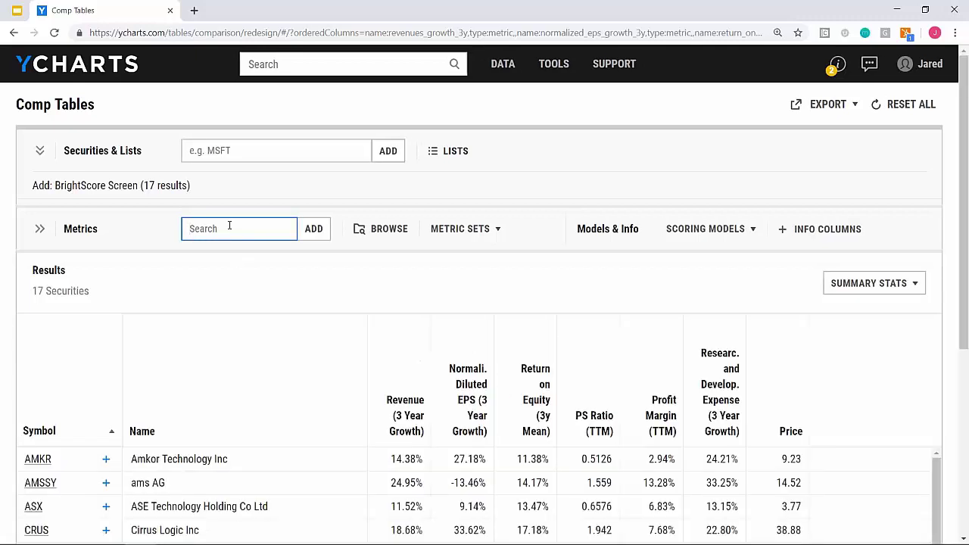
type("price target")
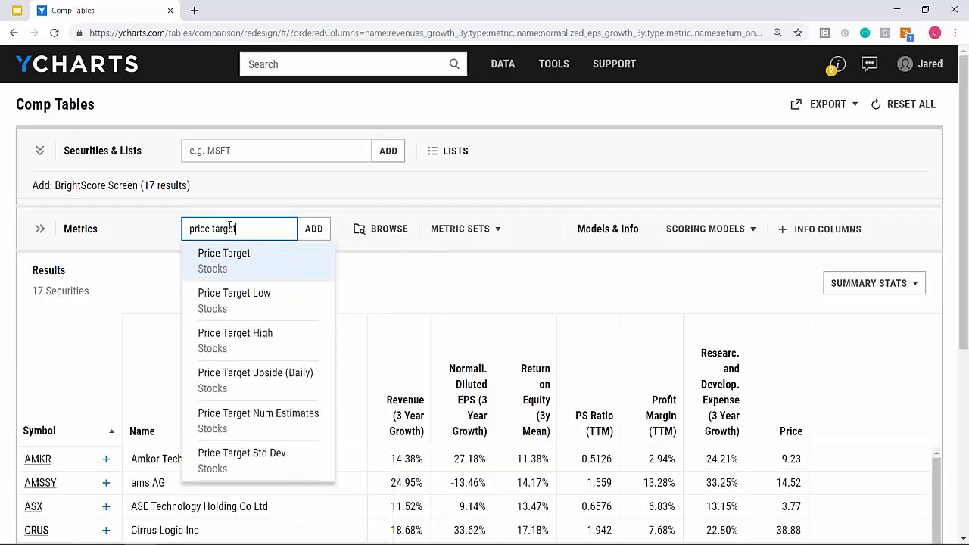
left_click(231, 256)
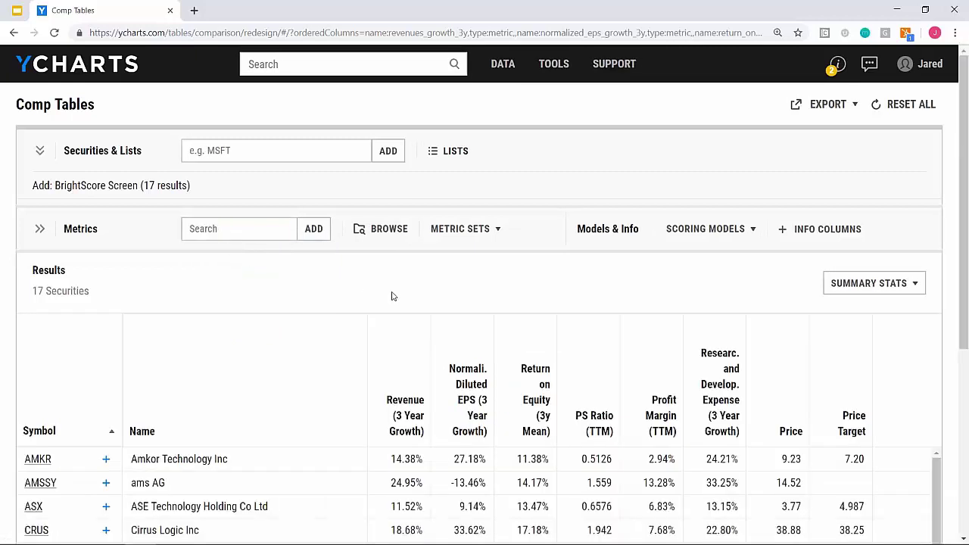
Show the Average summary statistic for the comp table's columns
left_click(867, 285)
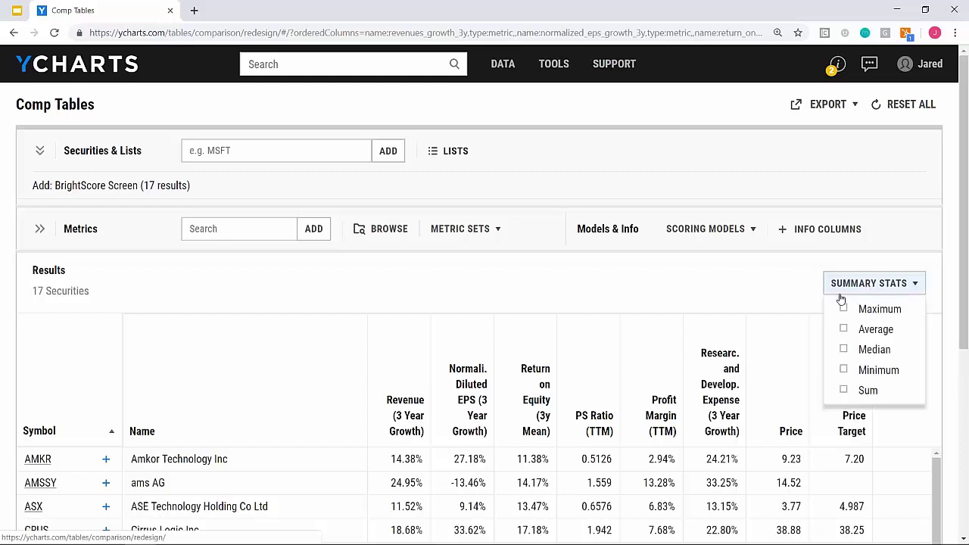
left_click(843, 329)
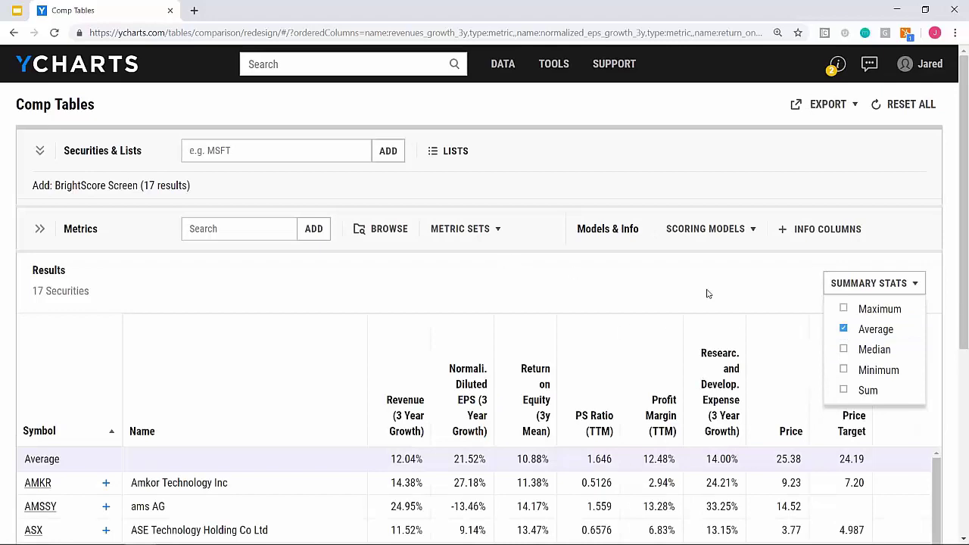
left_click(641, 286)
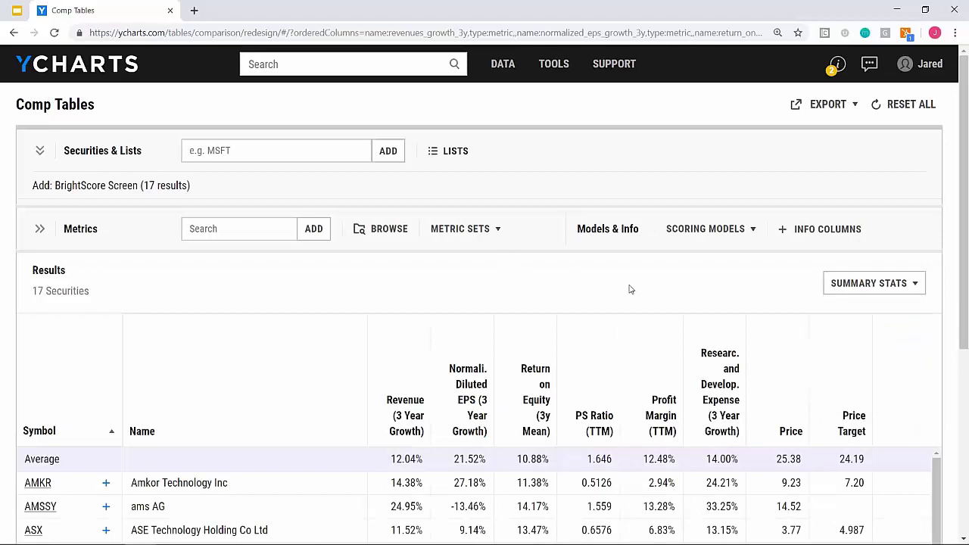
Add the saved BrightScore scoring model as a score column in the comp table
scroll(627, 287, "down", 1)
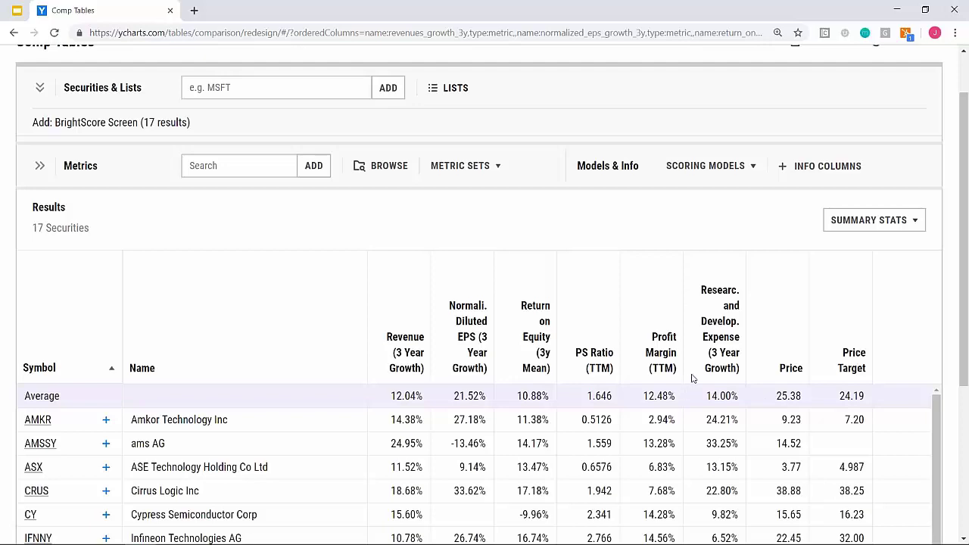
mouse_move(713, 320)
scroll(713, 320, "up", 2)
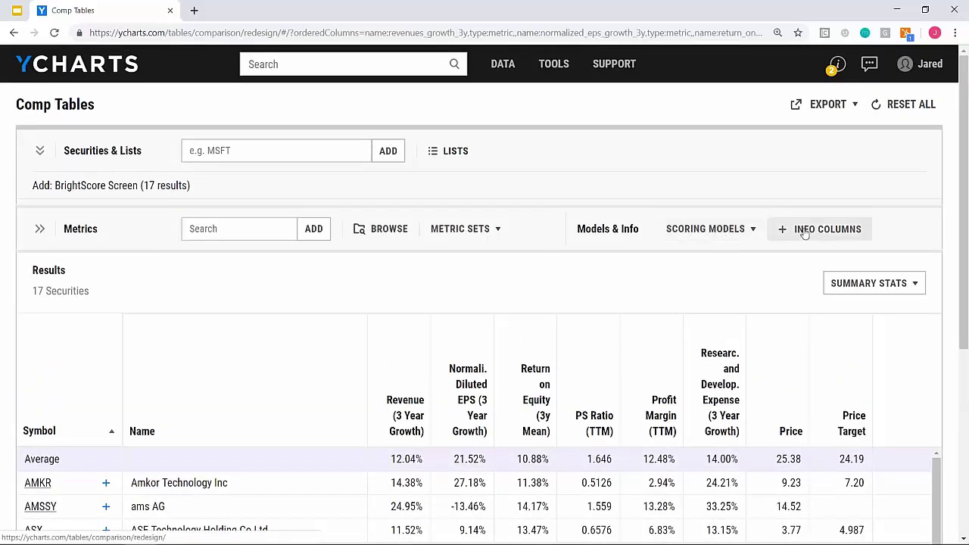
left_click(684, 230)
left_click(689, 252)
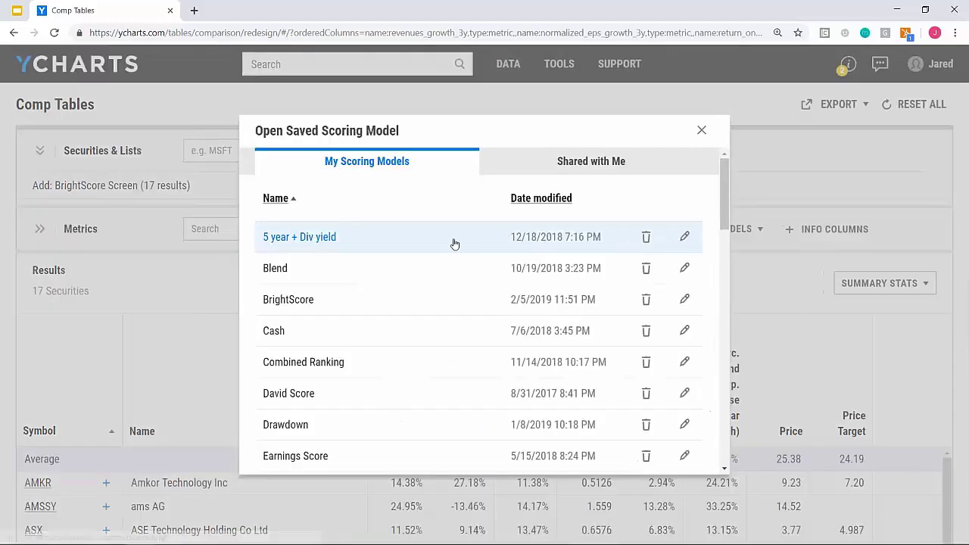
scroll(324, 270, "down", 1)
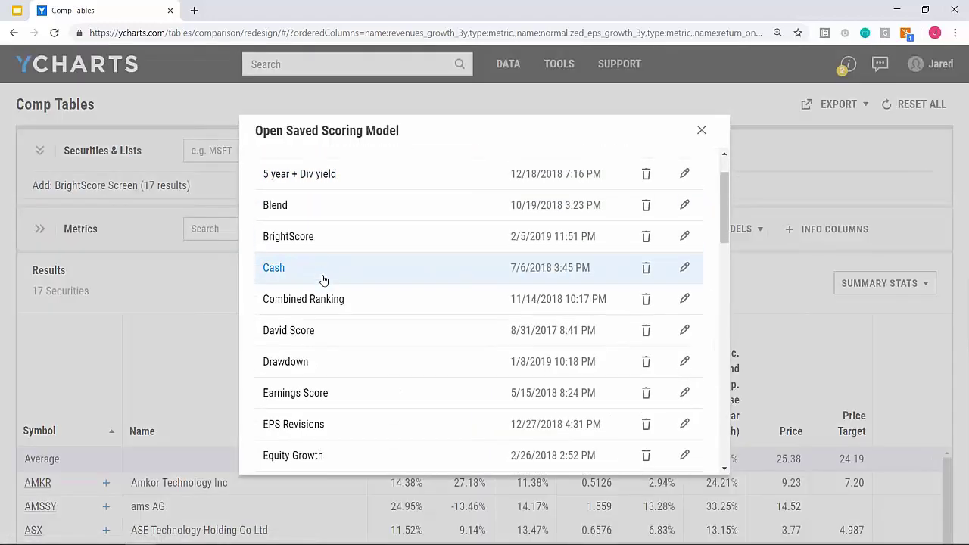
left_click(296, 237)
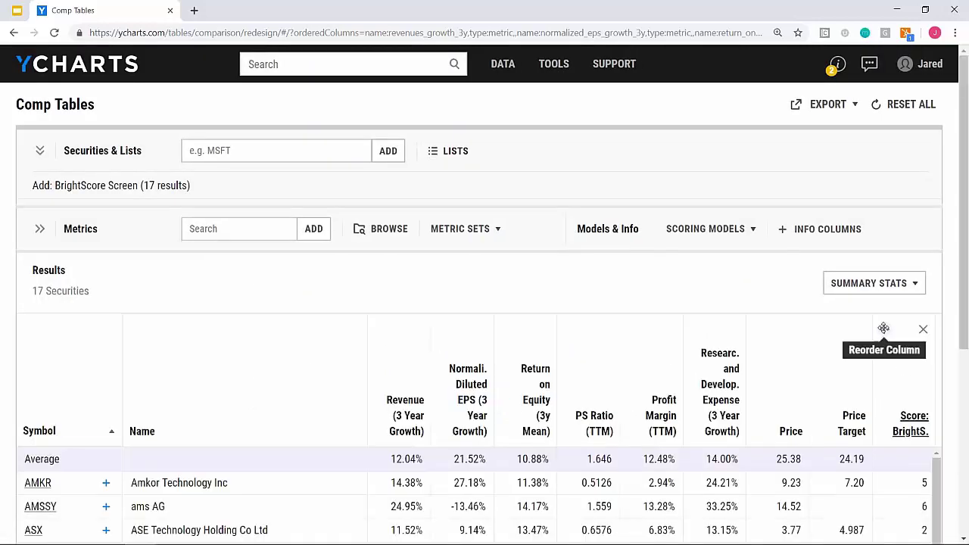
Move the BrightScore score column ahead of Revenue (3 Year Growth) and sort the securities by it in ascending order
left_click_drag(884, 330, 417, 351)
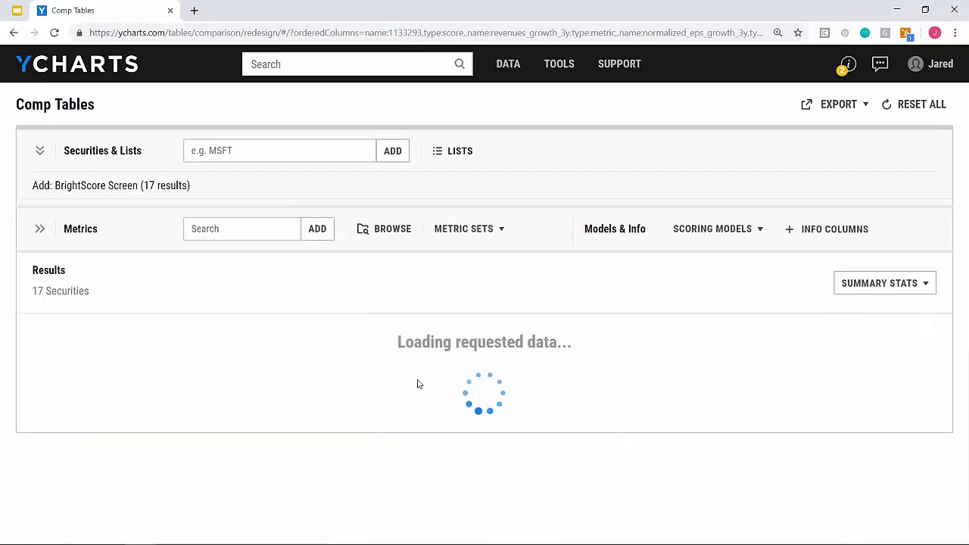
left_click(404, 370)
scroll(436, 470, "down", 2)
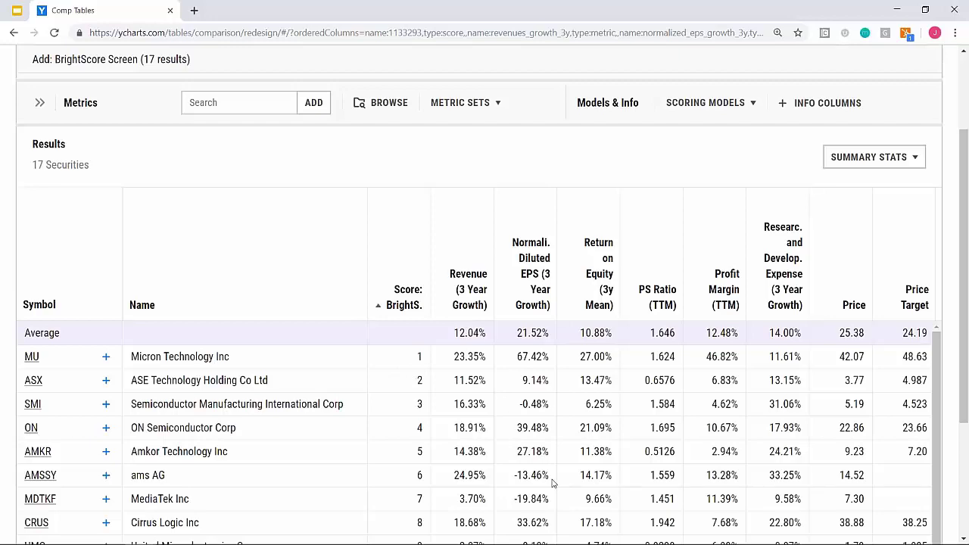
scroll(552, 477, "up", 2)
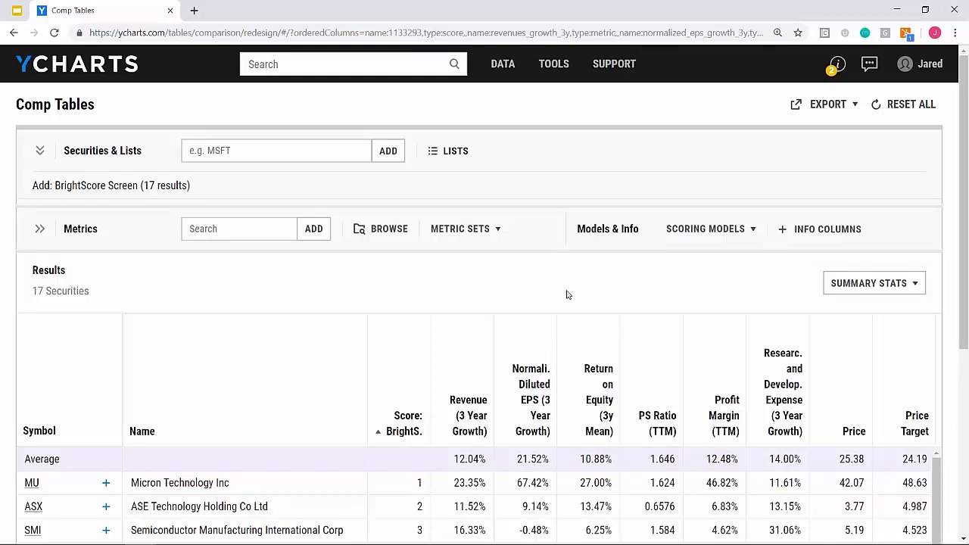
Open Timeseries Analysis and add the saved BrightScore Screen as its list of securities
mouse_move(564, 67)
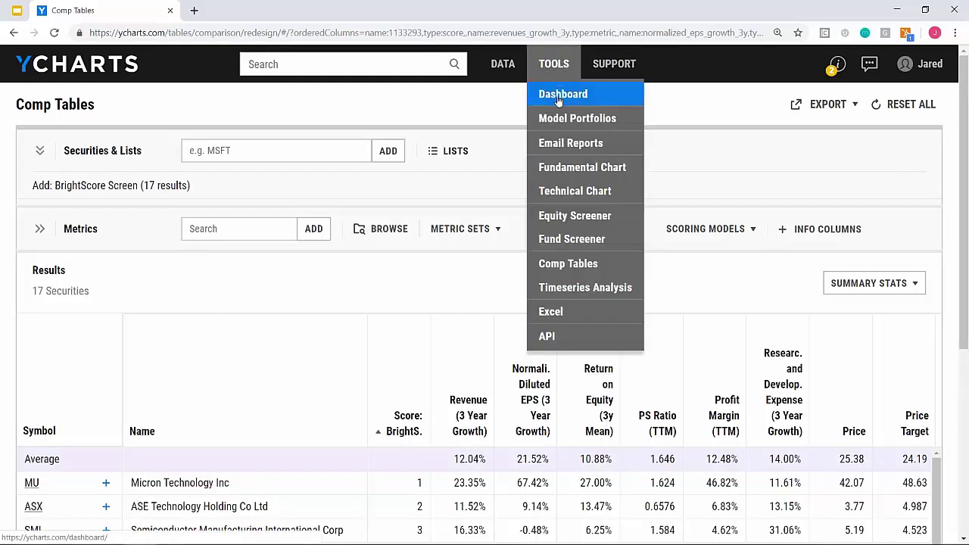
left_click(558, 289)
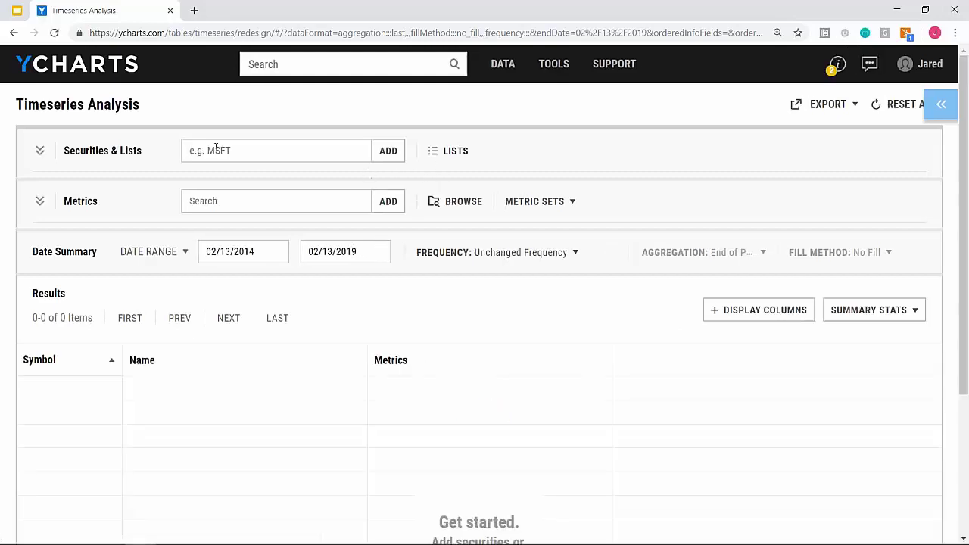
left_click(455, 152)
scroll(361, 277, "down", 5)
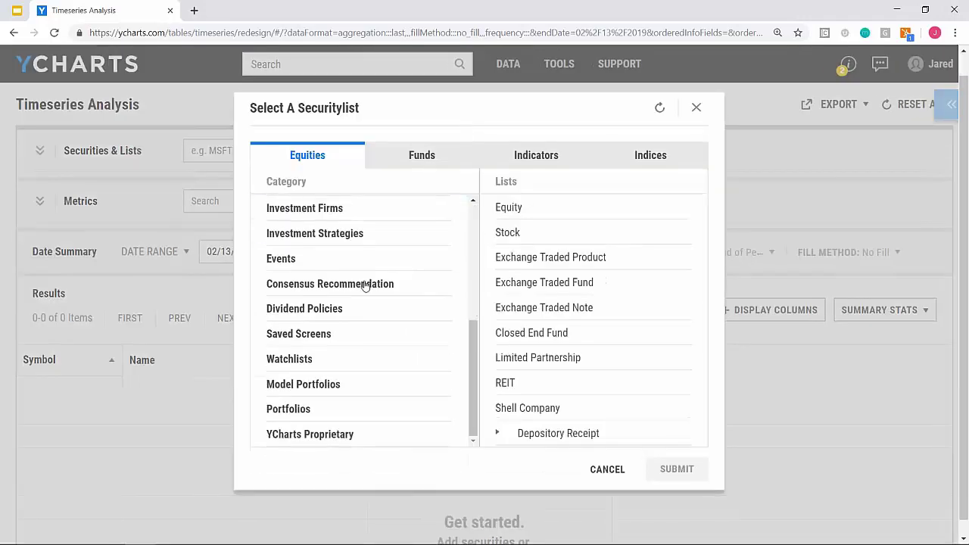
left_click(294, 319)
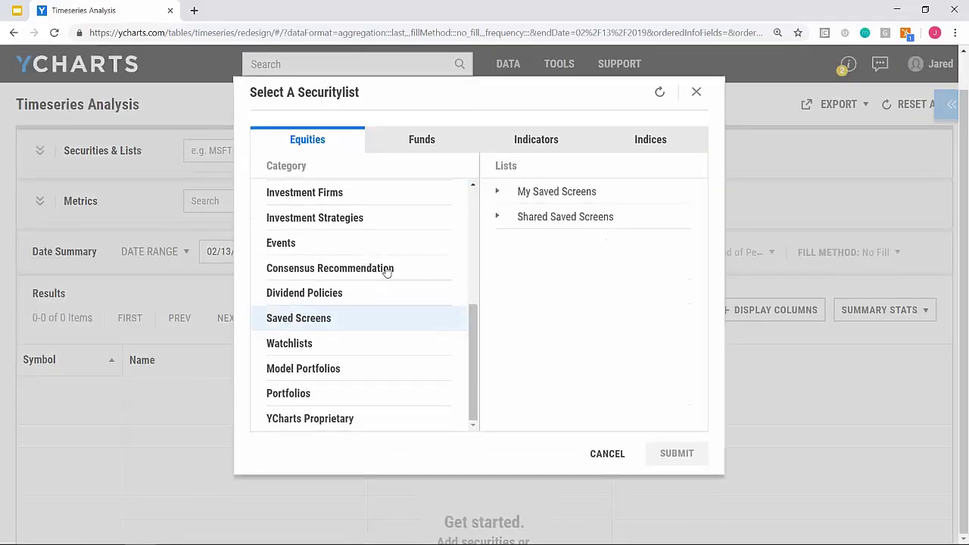
left_click(558, 194)
left_click(551, 219)
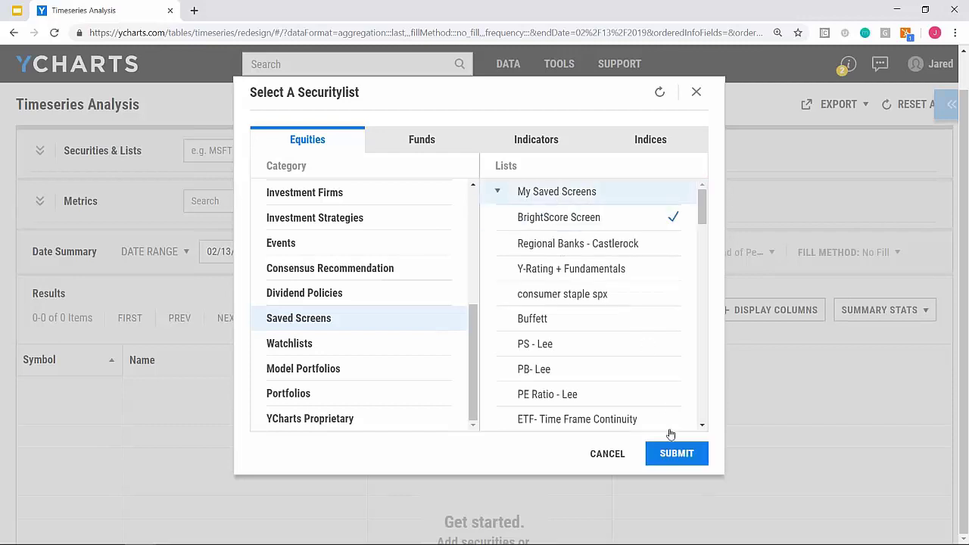
left_click(675, 453)
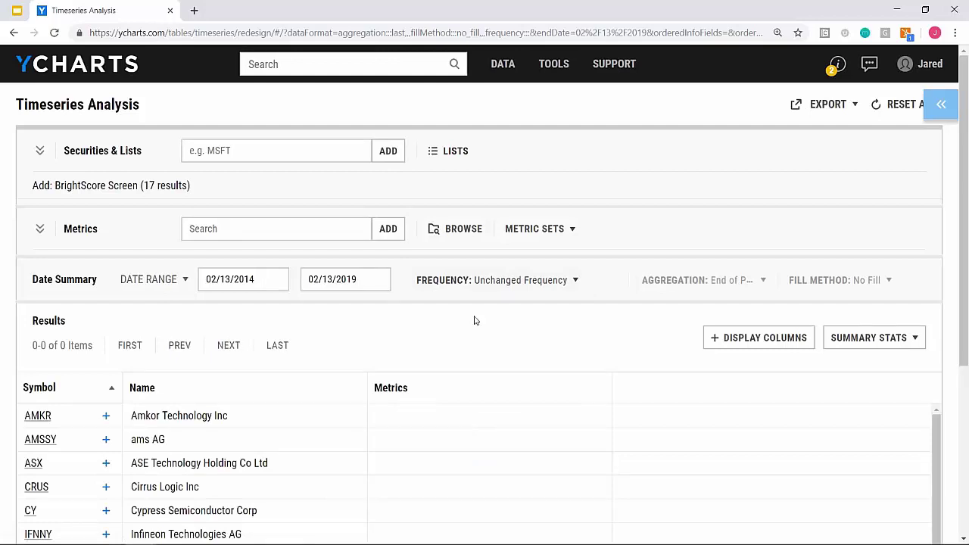
Add PS Ratio (TTM) as a metric in the timeseries table
left_click(290, 230)
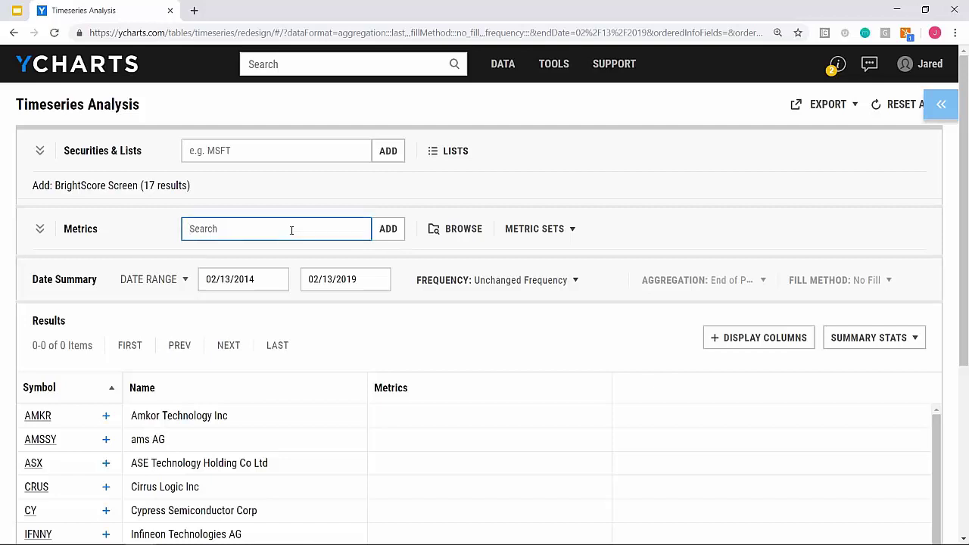
type("ps ratio")
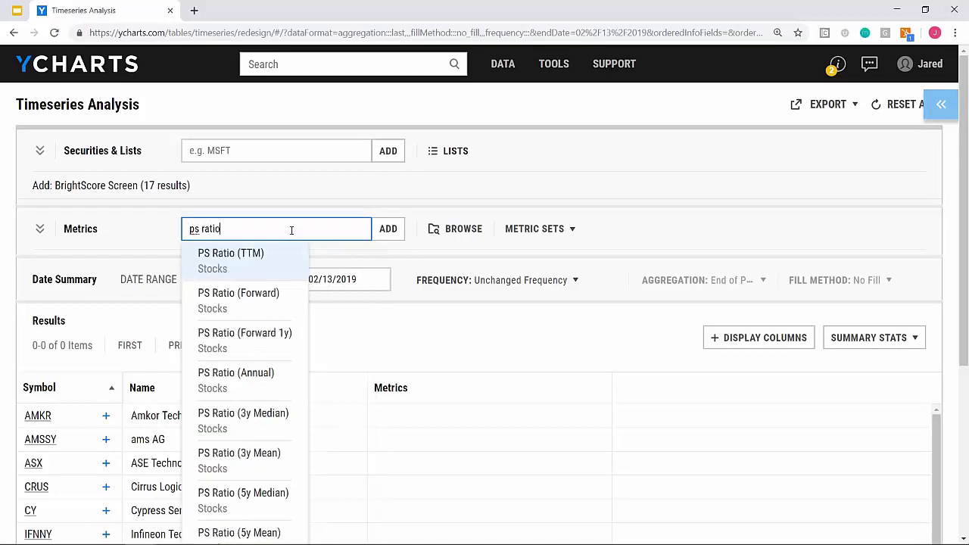
left_click(236, 269)
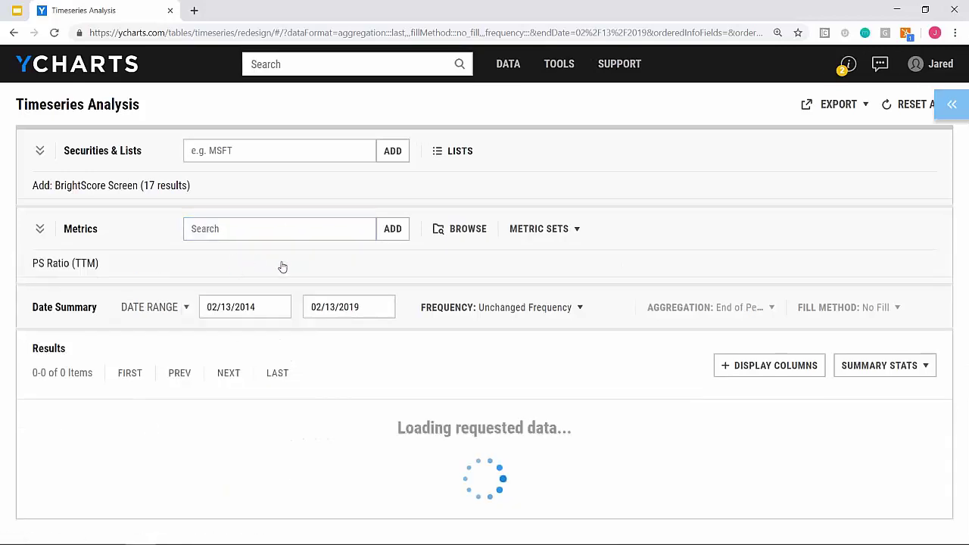
left_click(220, 229)
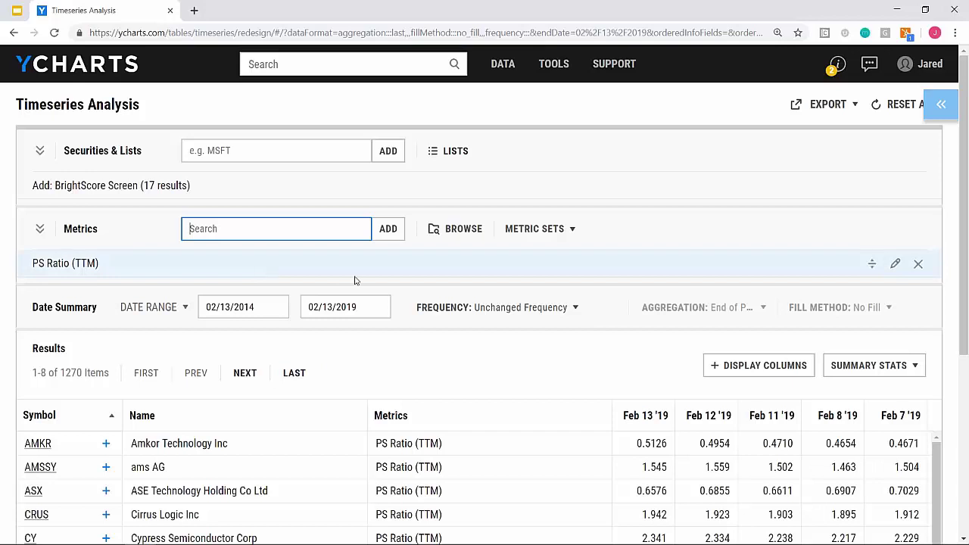
Set the timeseries data frequency to Monthly and look over the monthly PS ratios
left_click(524, 313)
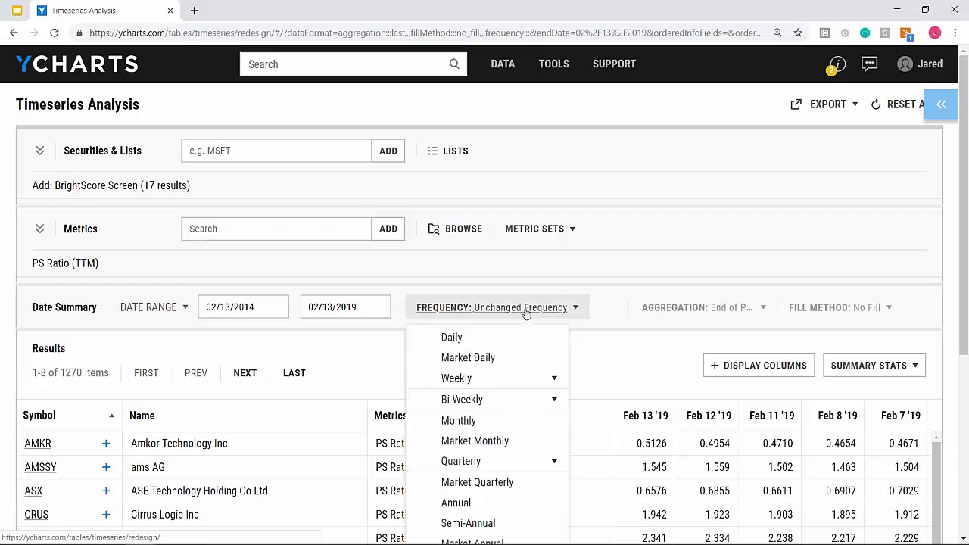
scroll(594, 321, "down", 1)
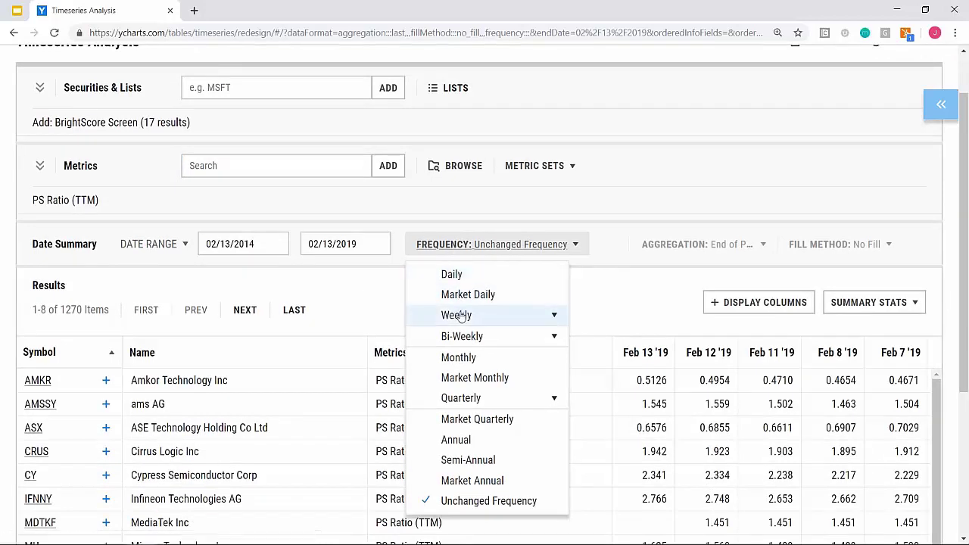
left_click(464, 357)
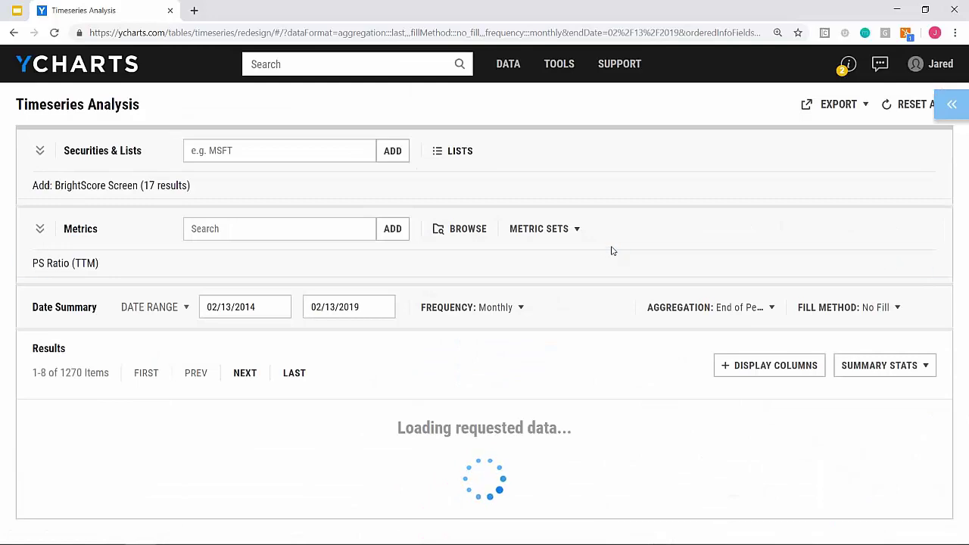
scroll(594, 249, "down", 1)
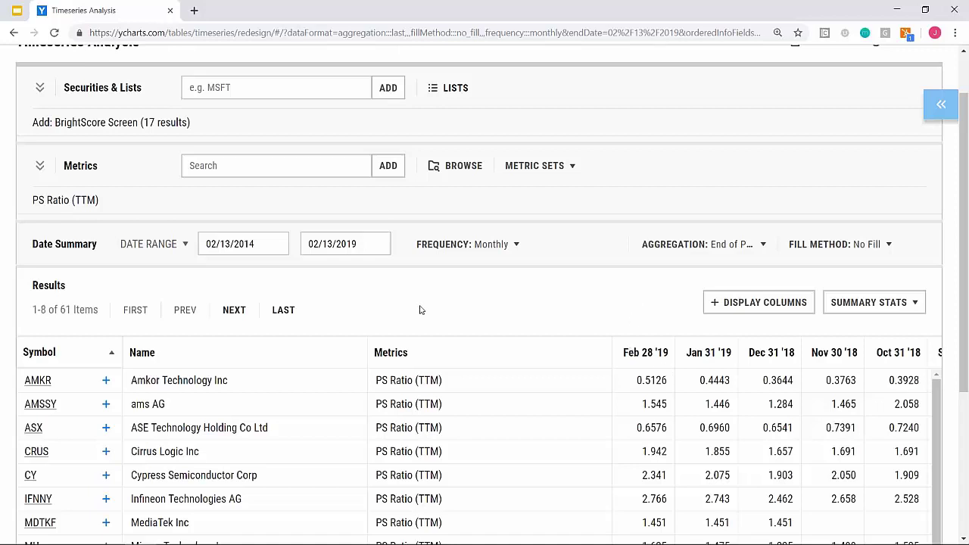
scroll(418, 312, "up", 1)
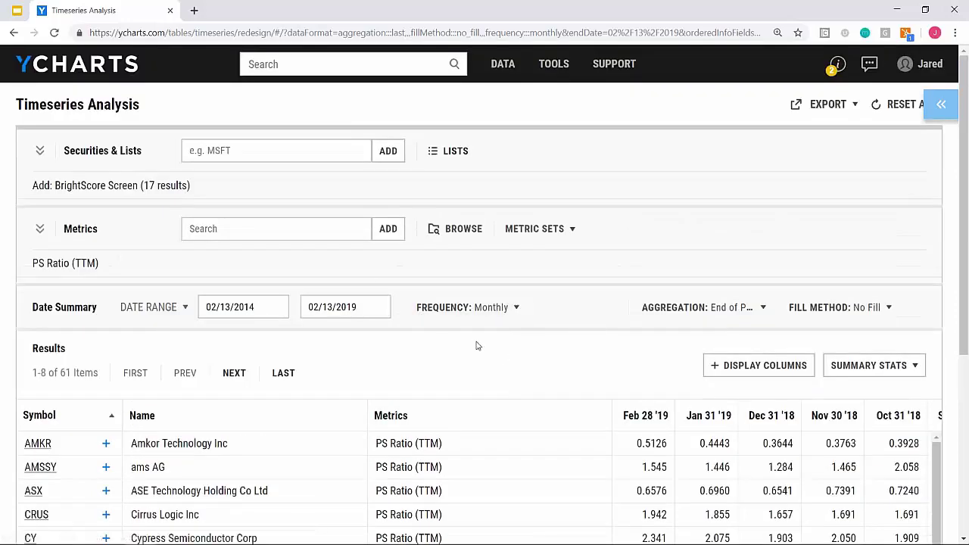
Add 1 Month Total Returns (Daily) as a metric and remove PS Ratio (TTM) from the timeseries table
left_click(297, 226)
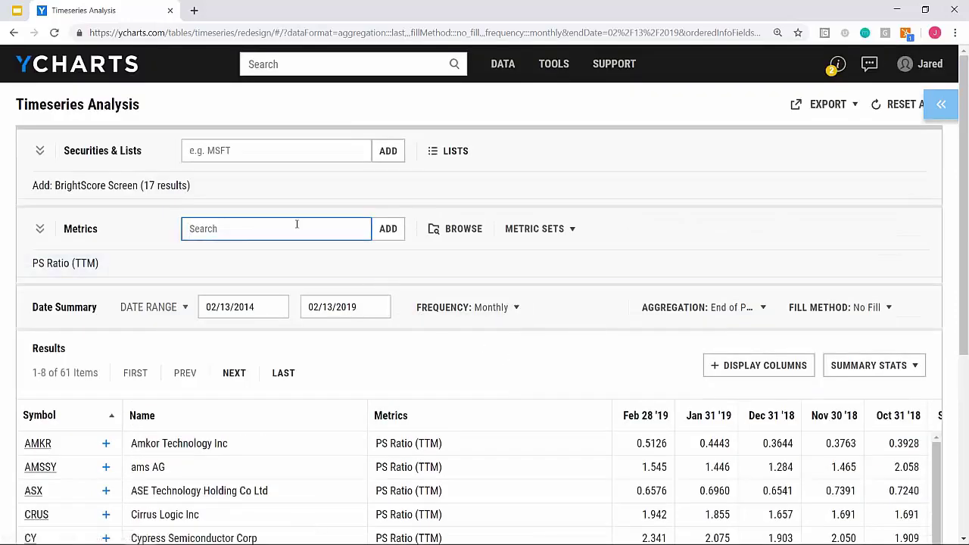
type("1 m")
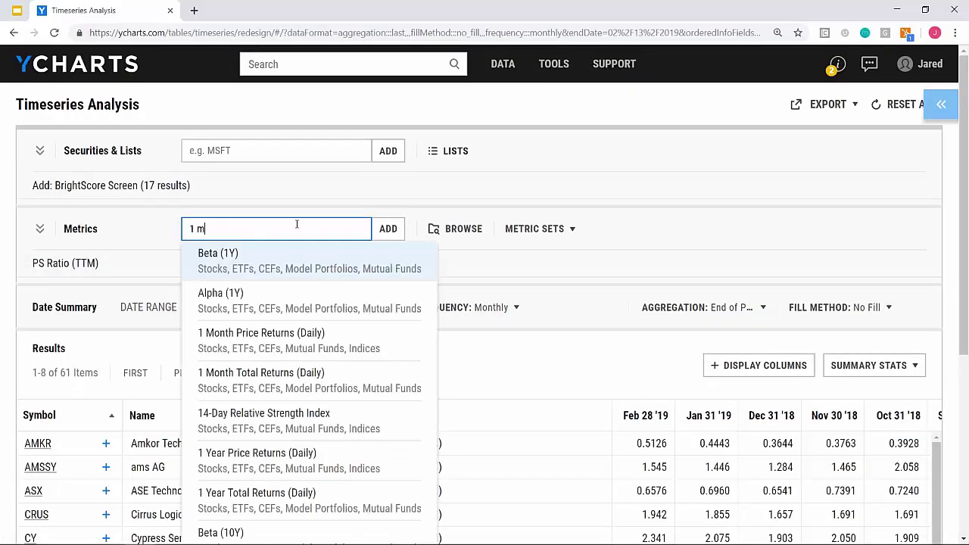
type("onth tot")
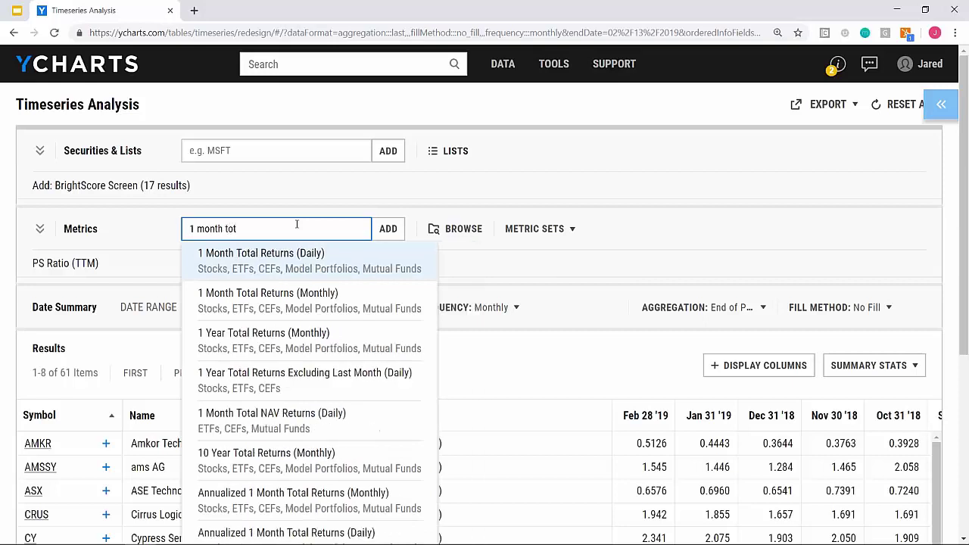
left_click(304, 255)
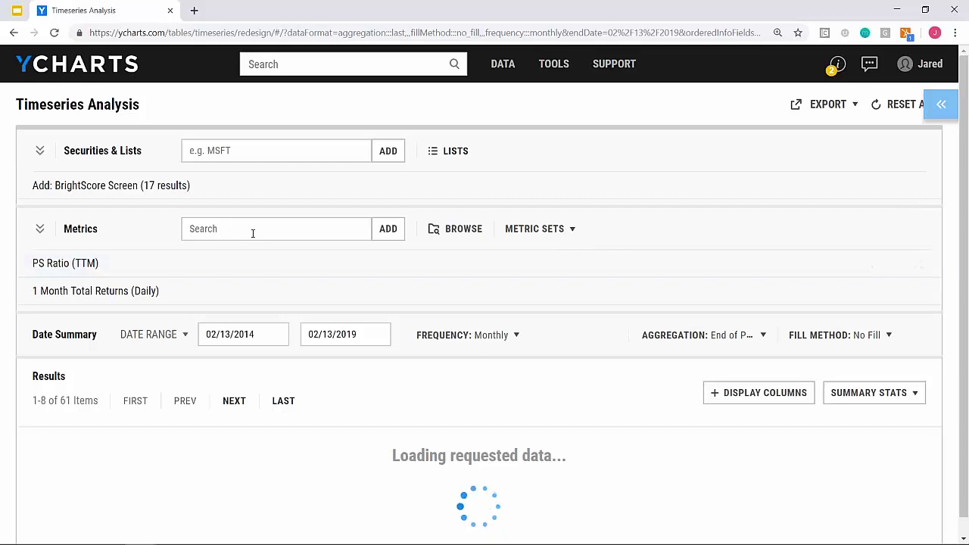
mouse_move(927, 274)
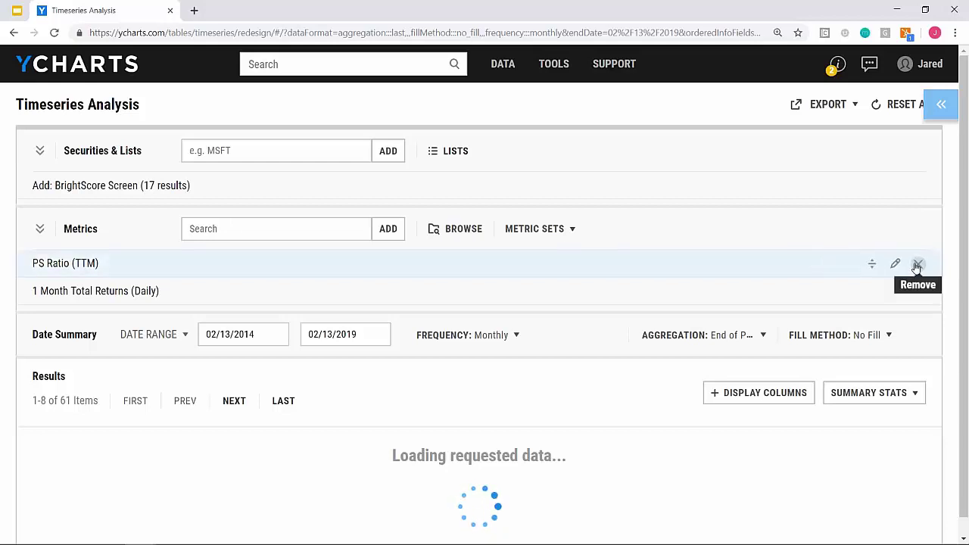
left_click(915, 265)
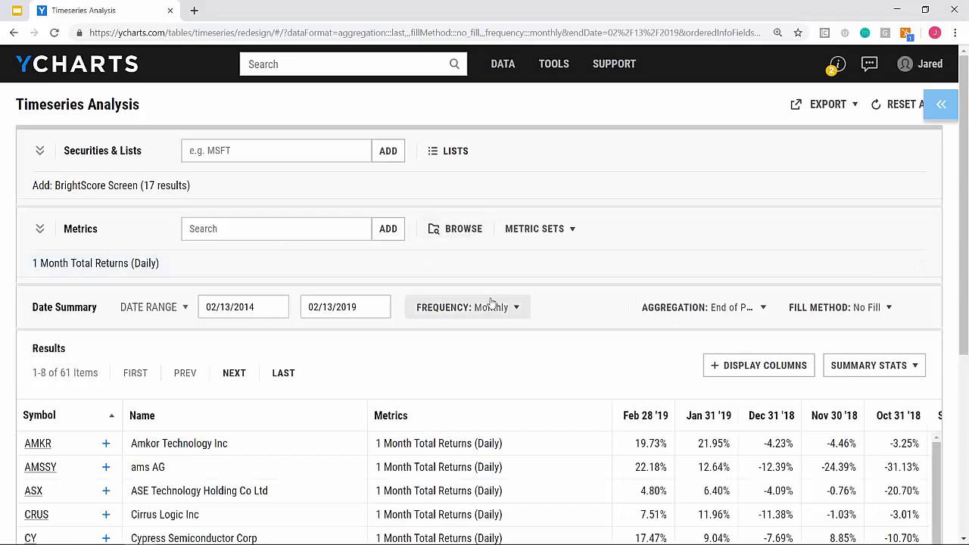
scroll(490, 303, "down", 1)
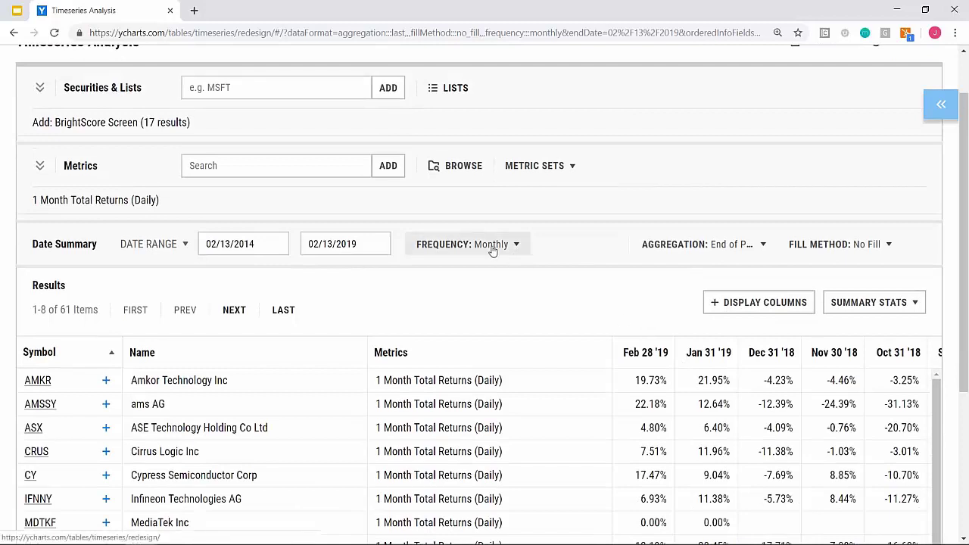
Replace the 1 Month Total Returns metric with 3 Year Total Returns (Daily)
left_click(273, 167)
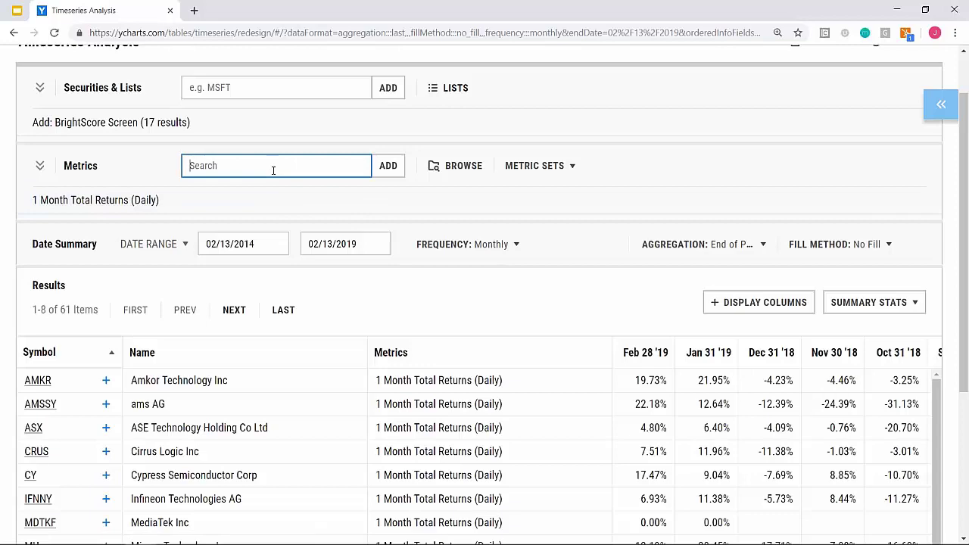
type("3 year total")
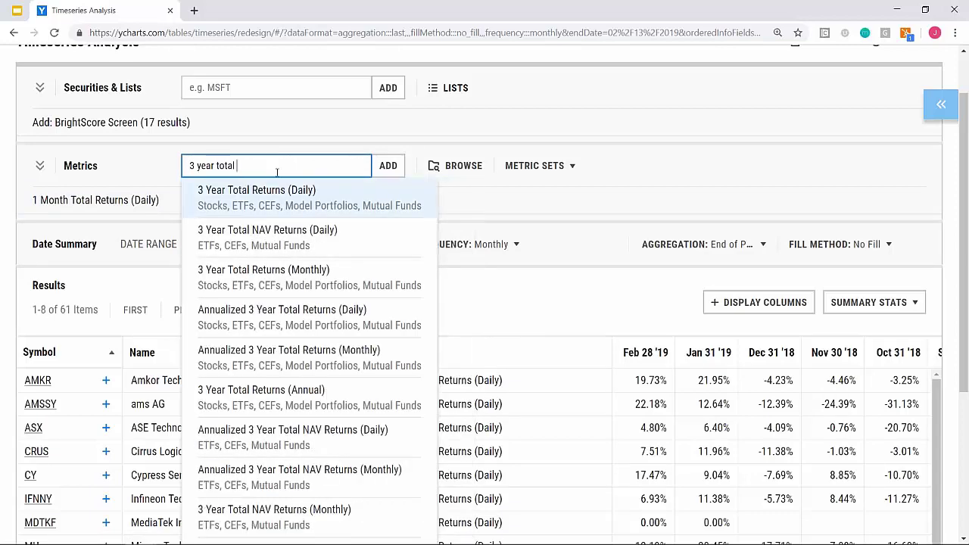
left_click(248, 209)
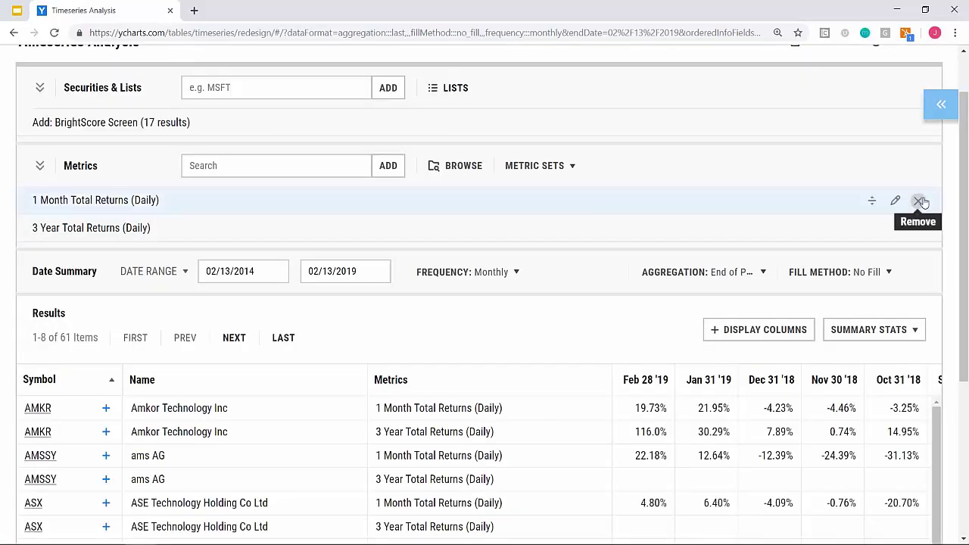
left_click(919, 201)
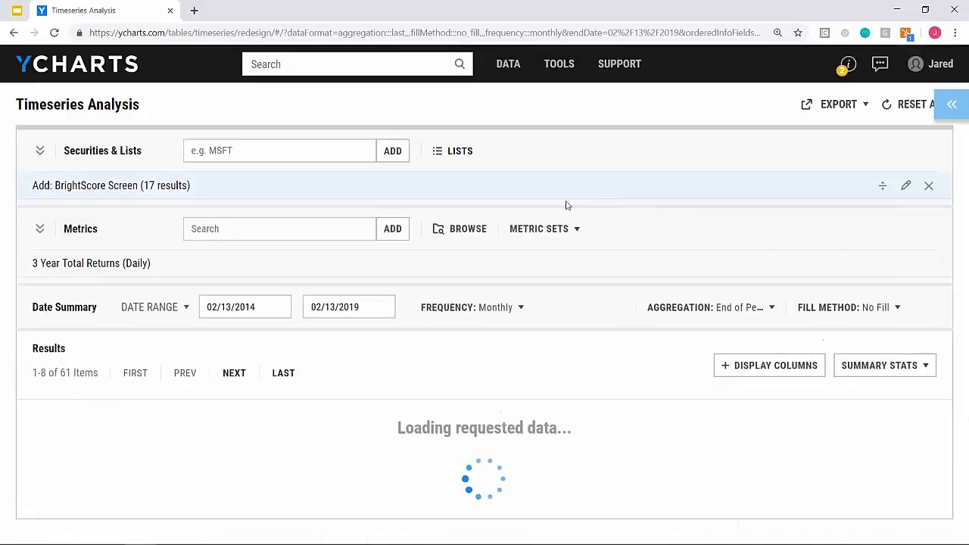
Set the timeseries frequency to Annual and look through each security's 3 Year Total Returns by year
left_click(492, 308)
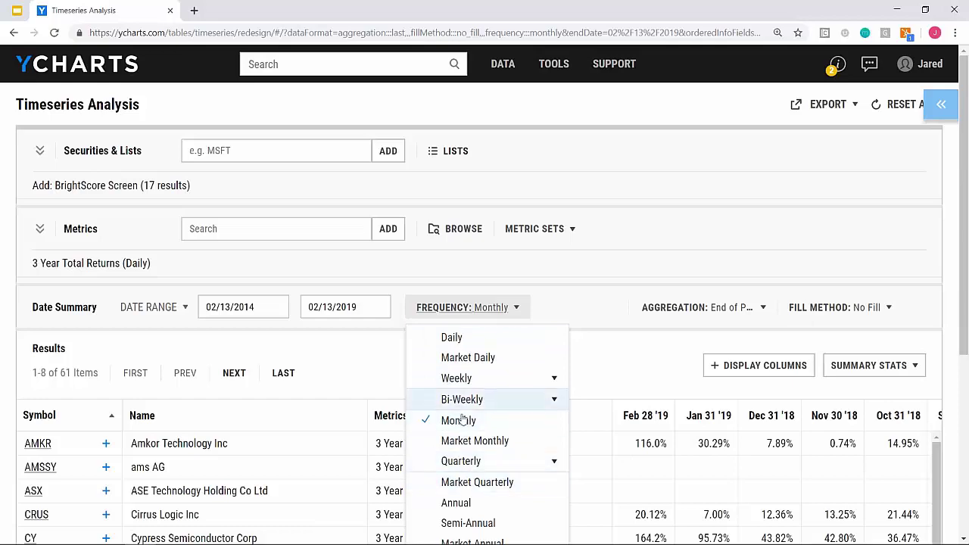
scroll(464, 461, "down", 3)
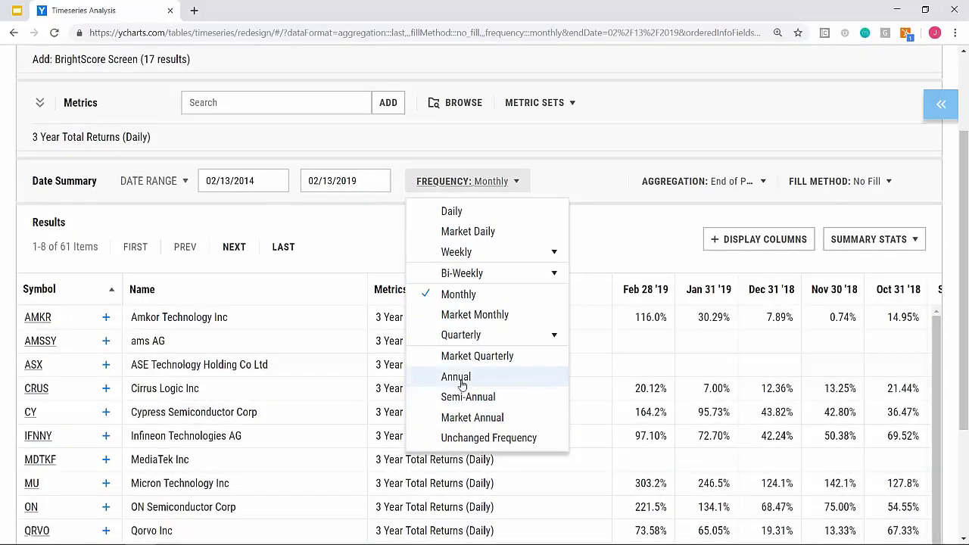
left_click(461, 379)
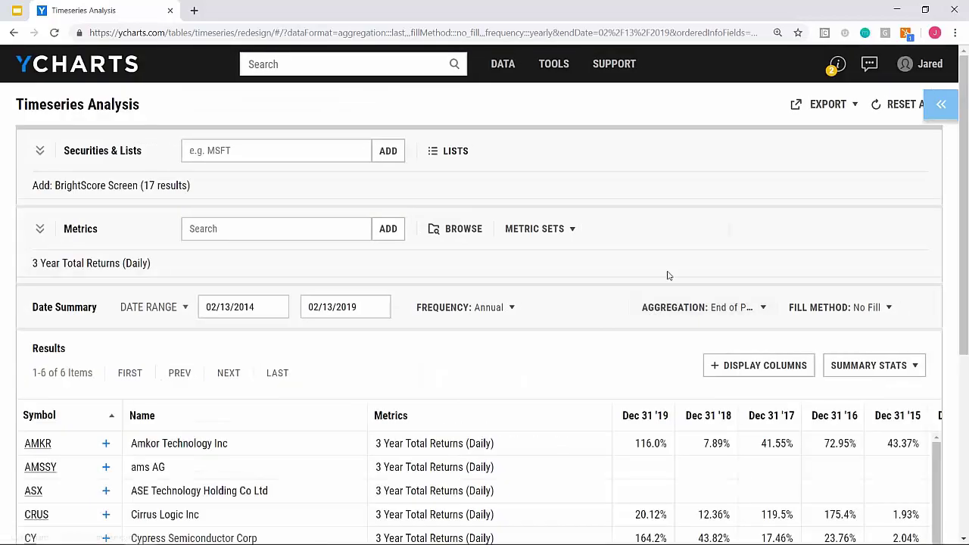
scroll(560, 292, "down", 2)
scroll(577, 241, "down", 2)
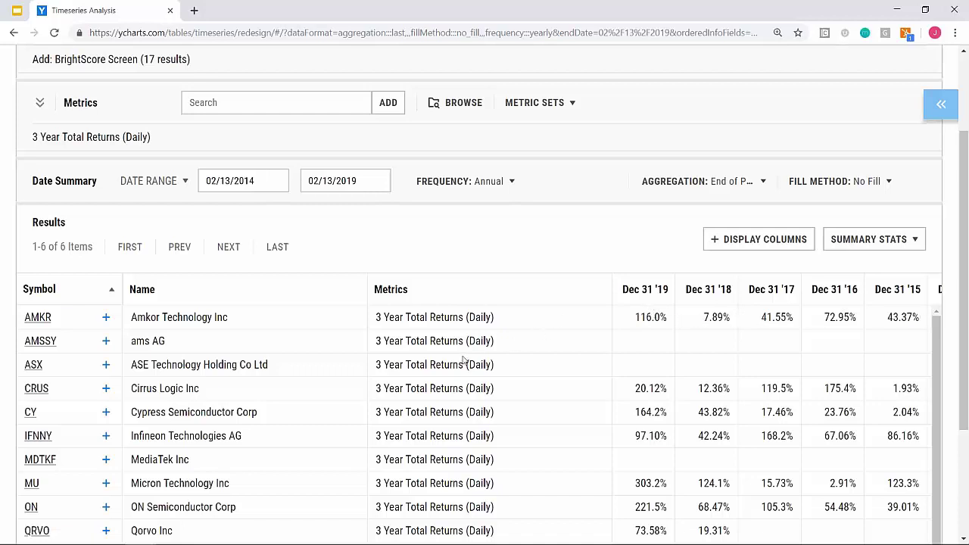
scroll(469, 408, "up", 2)
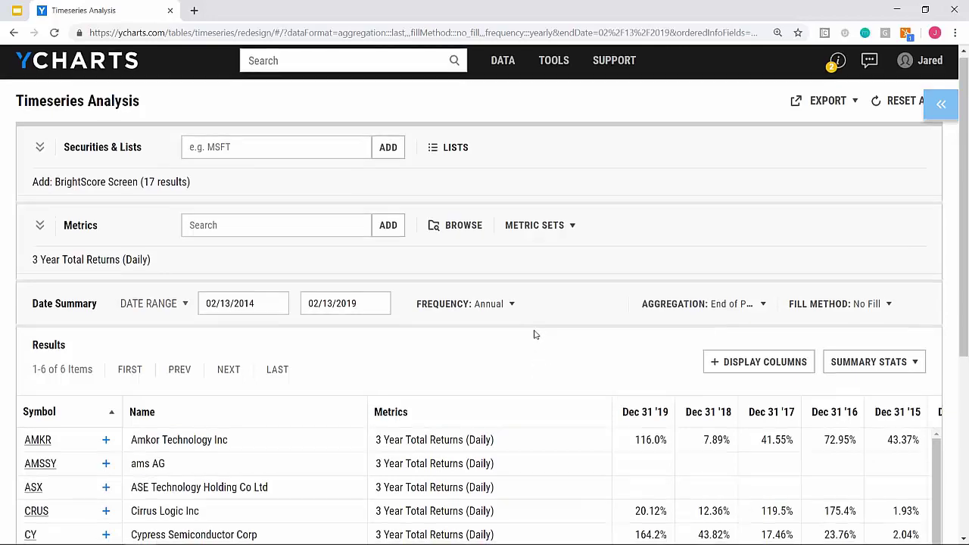
scroll(533, 336, "down", 4)
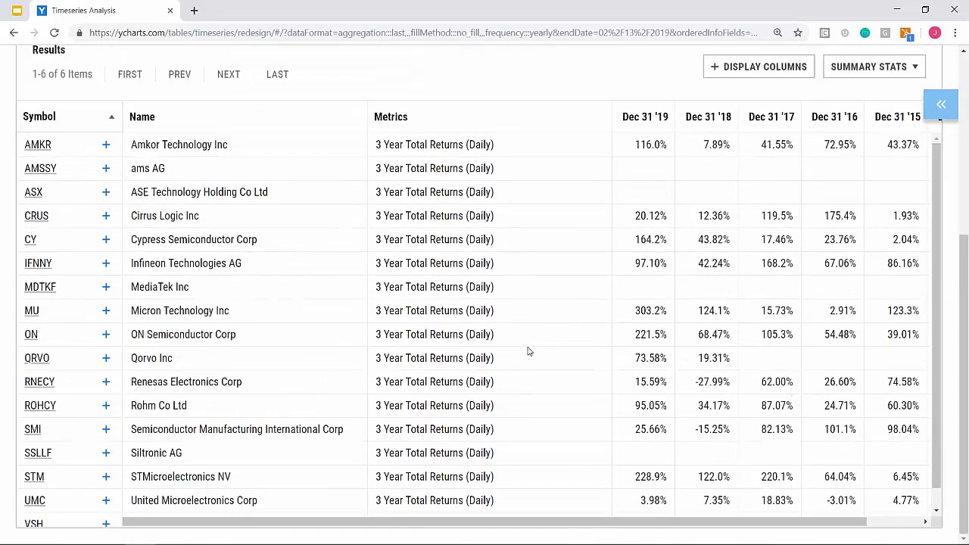
scroll(510, 242, "up", 1)
scroll(545, 365, "up", 4)
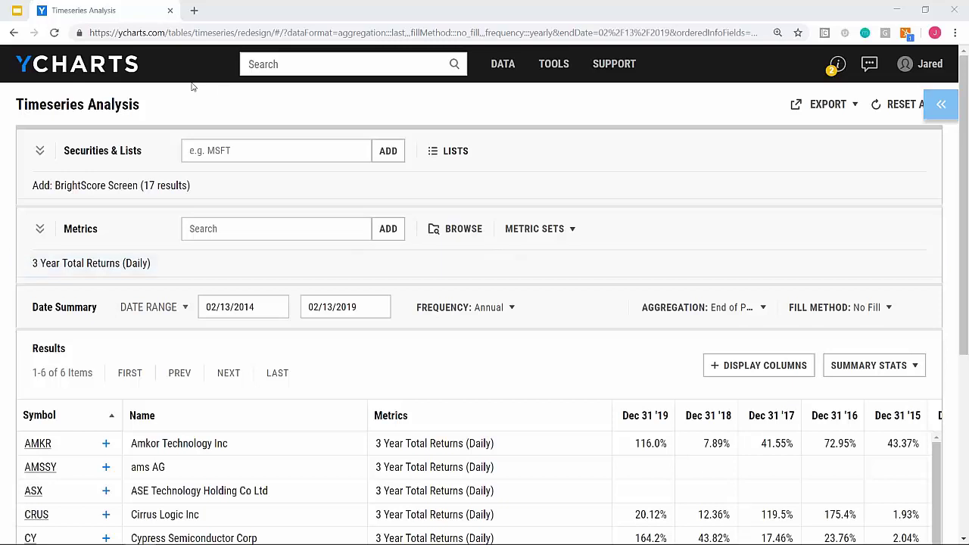
Go back to the dashboard and look at the form for creating a new equity watchlist, then dismiss it
left_click(132, 75)
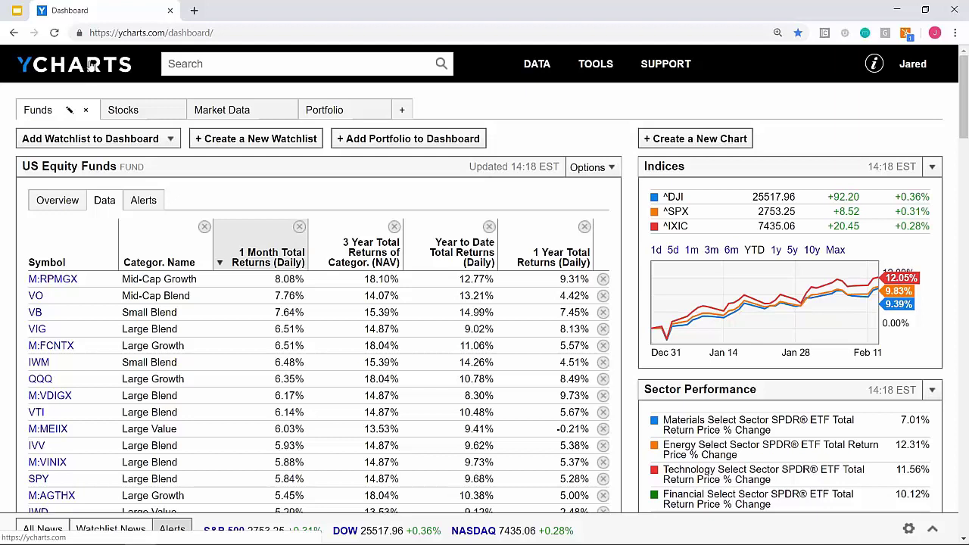
left_click(215, 139)
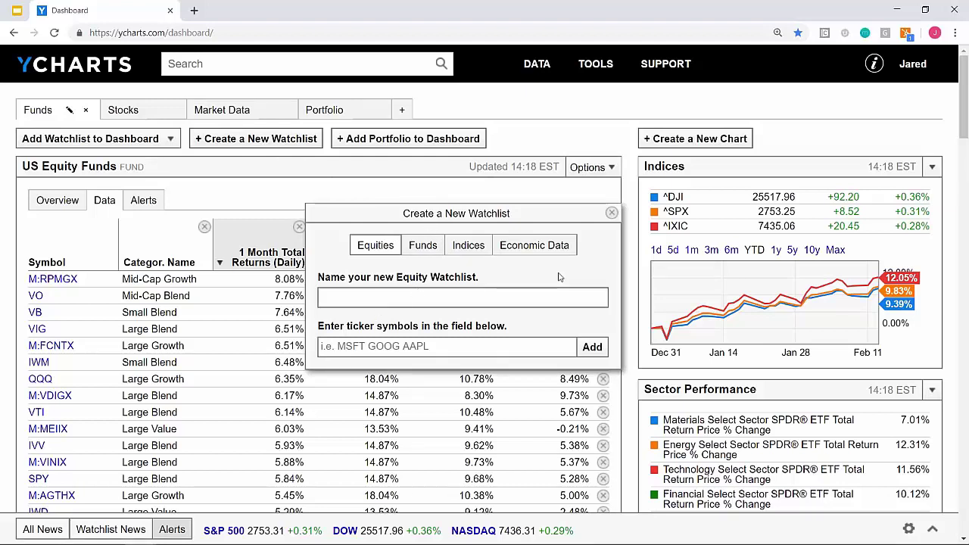
left_click(611, 213)
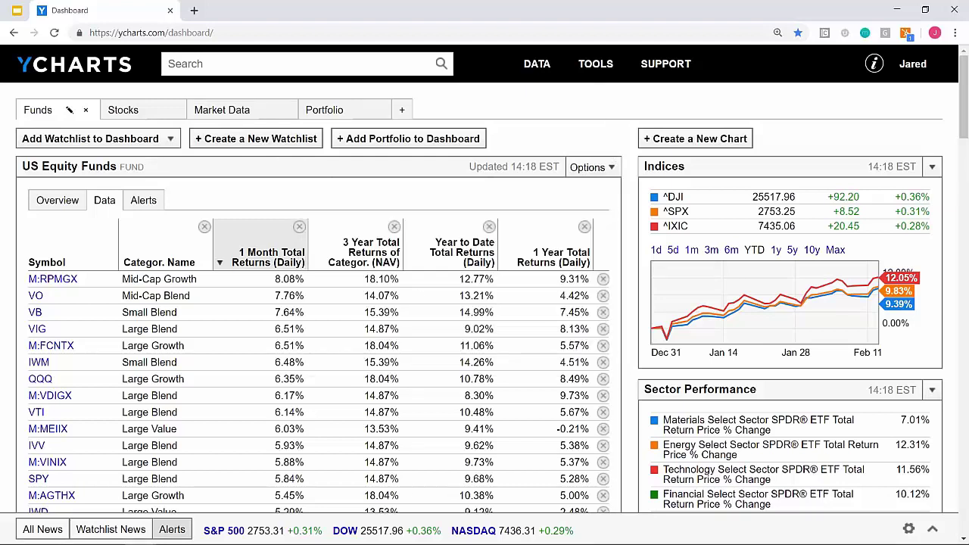
Open a blank comp table and collapse its metrics section
mouse_move(598, 67)
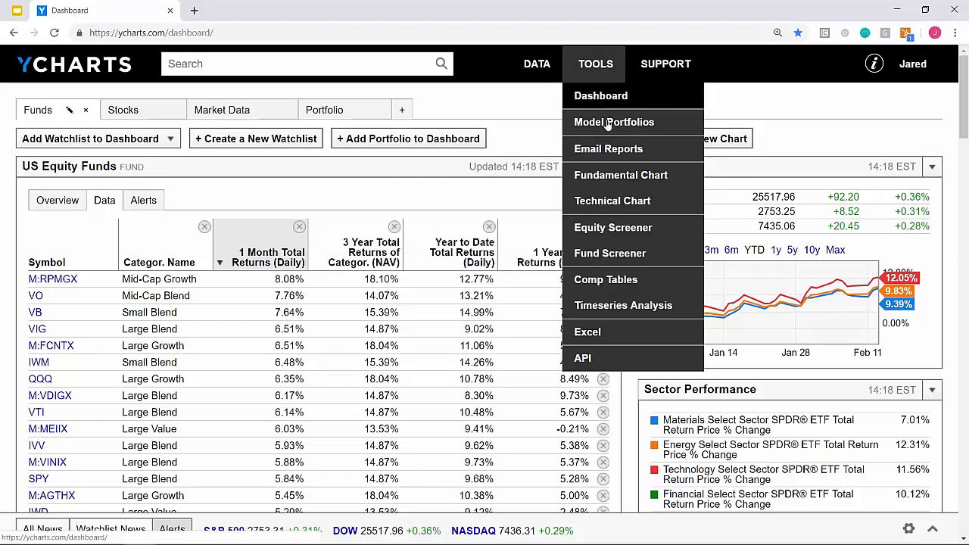
left_click(600, 279)
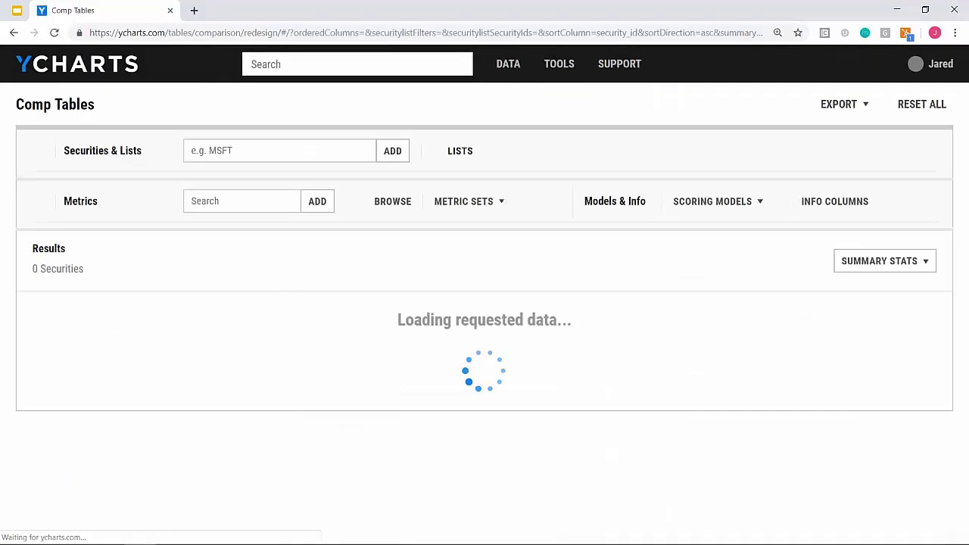
left_click(40, 203)
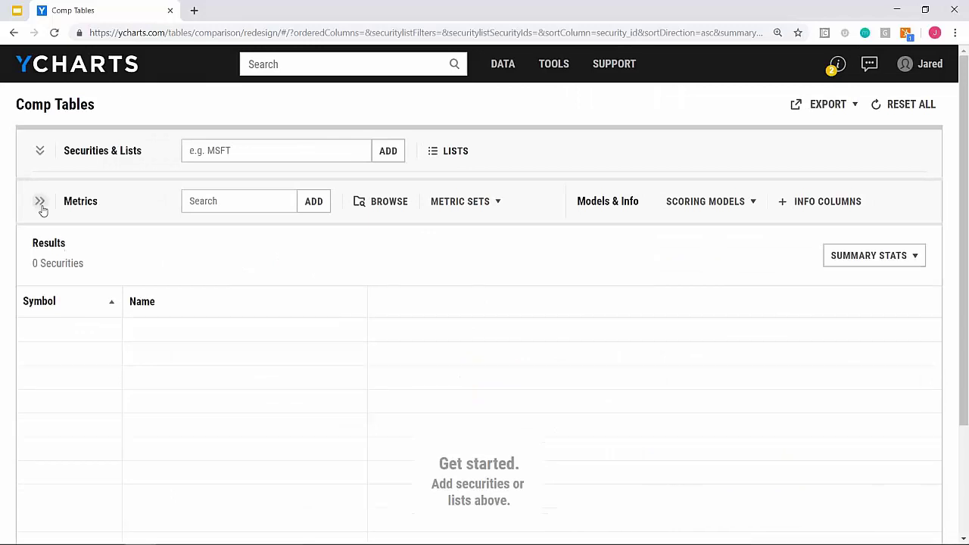
Look through the equity security list categories, down to saved screens, watchlists, model portfolios and portfolios, without choosing one
left_click(455, 154)
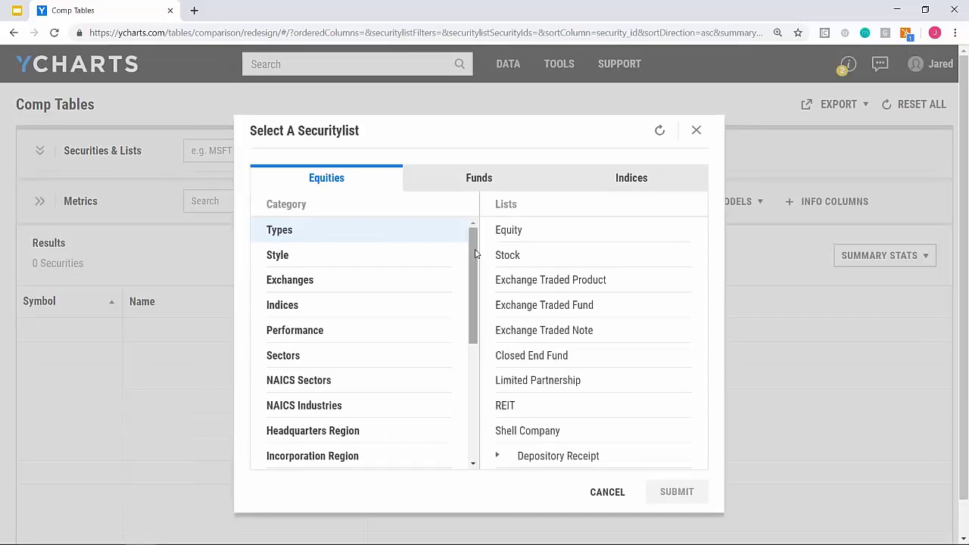
left_click_drag(477, 290, 472, 401)
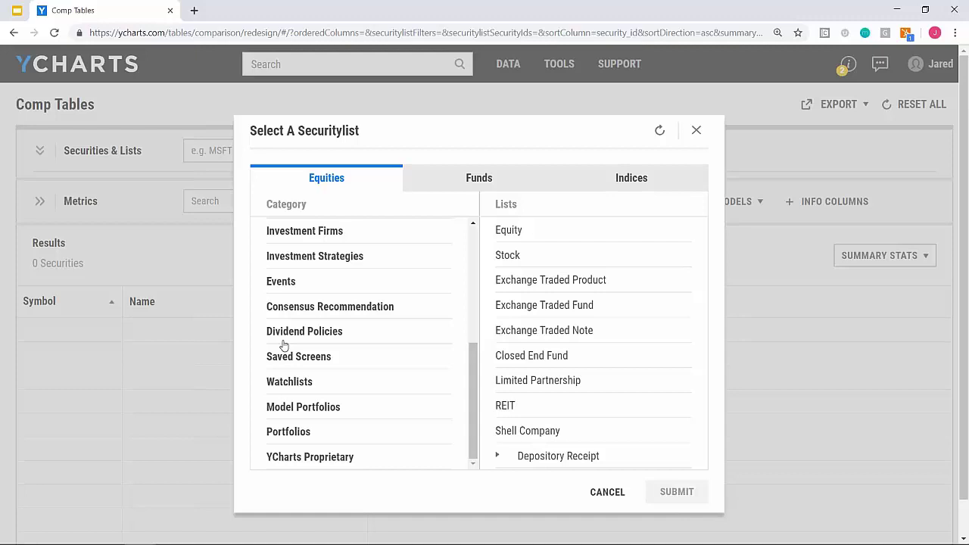
left_click(696, 130)
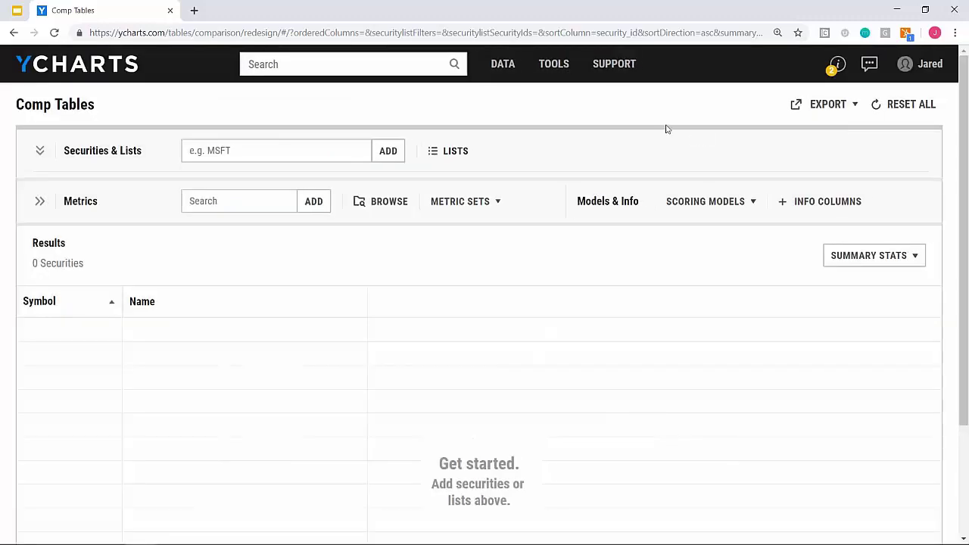
Find "mutual fund balanced" and add the Mutual Fund Balanced Model (P:1445) to the comp table
mouse_move(564, 65)
left_click(340, 151)
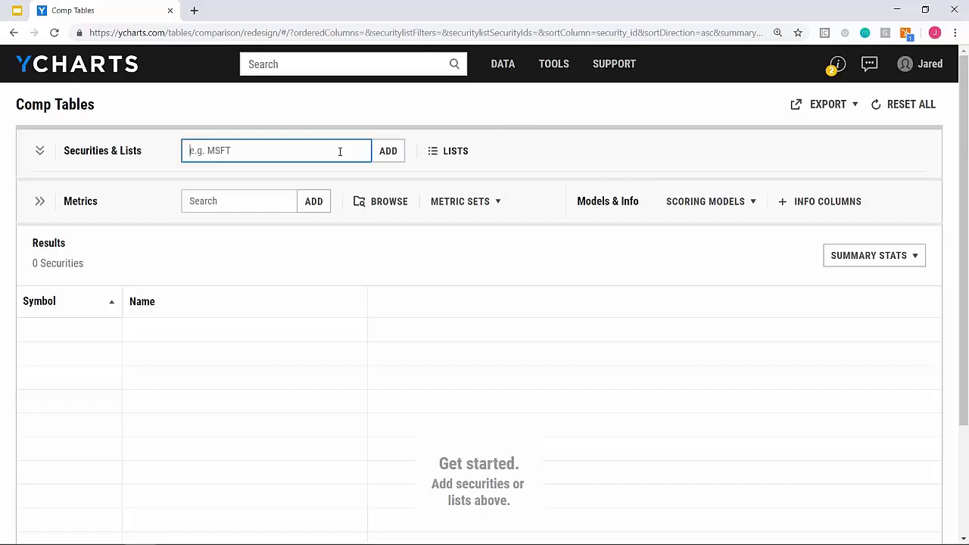
type("mutual fund balanced")
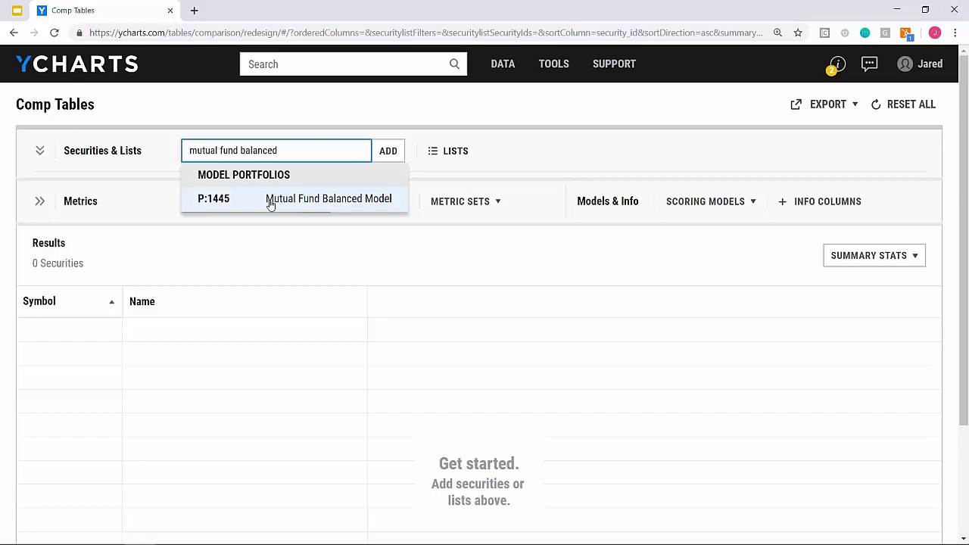
left_click(270, 201)
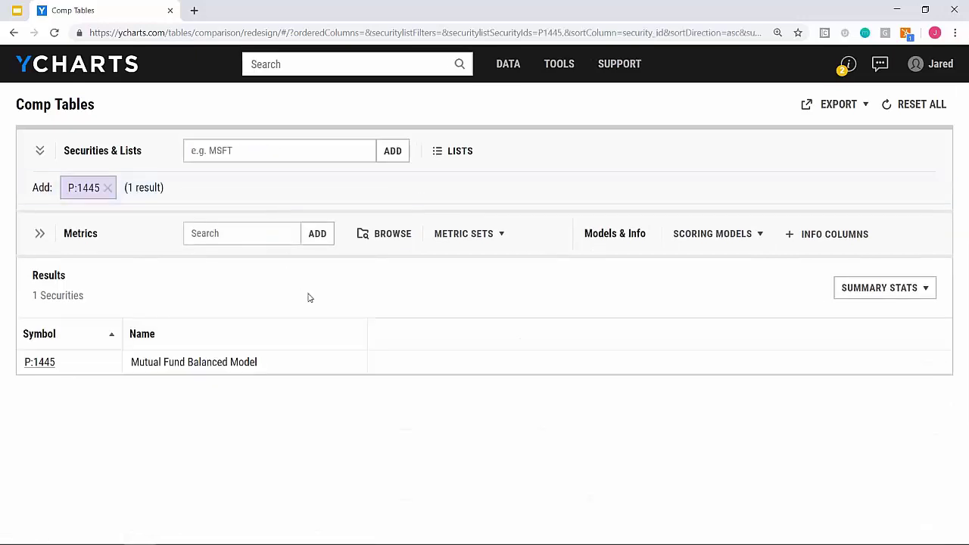
Apply the saved 5y Risk Metrics metric set to the model portfolio in the comp table
left_click(470, 233)
left_click(467, 282)
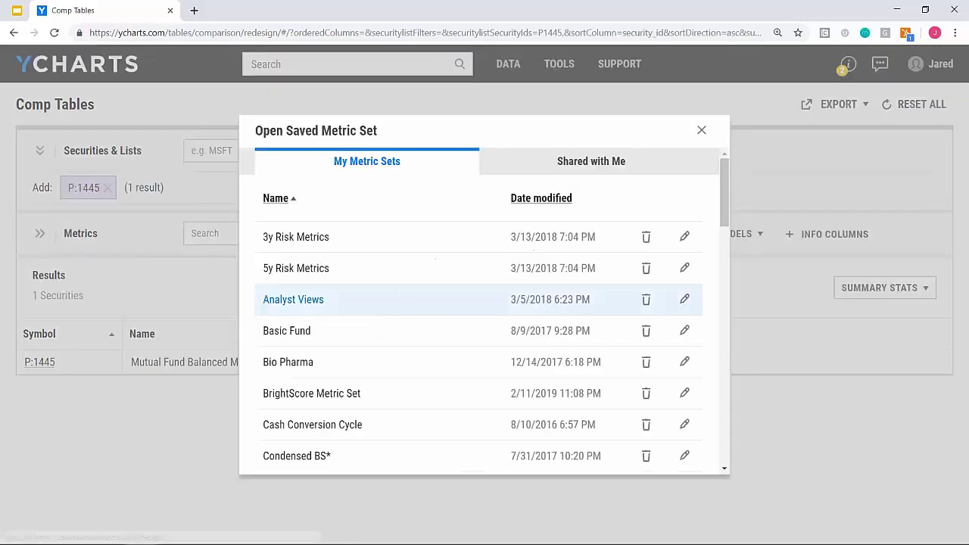
left_click(301, 271)
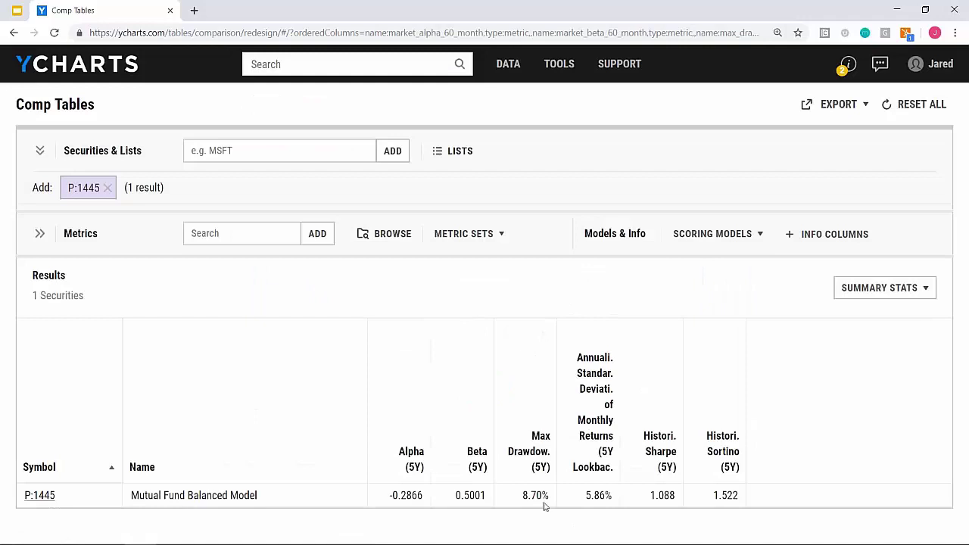
Apply the saved Sector Exposures metric set and look across the model portfolio's sector exposure columns
left_click(480, 240)
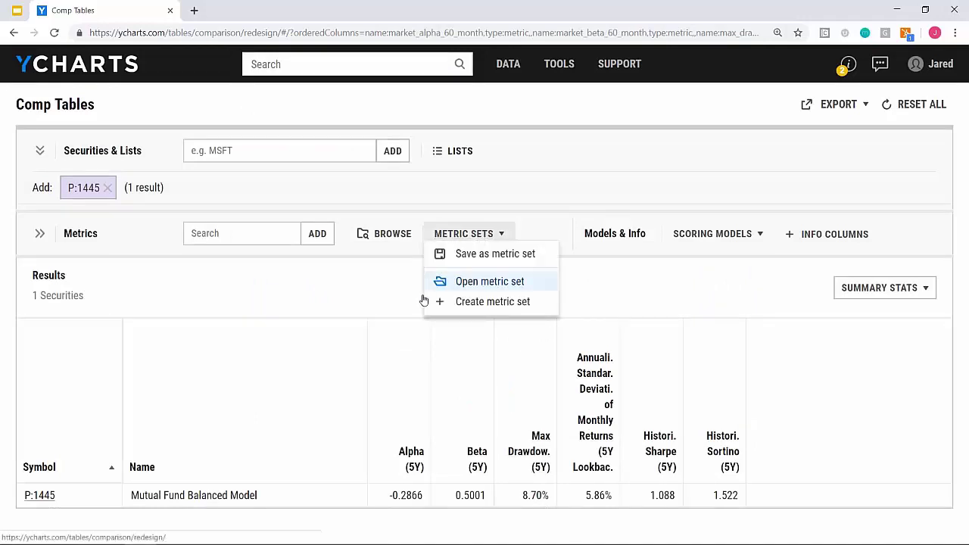
left_click(464, 281)
scroll(336, 333, "down", 9)
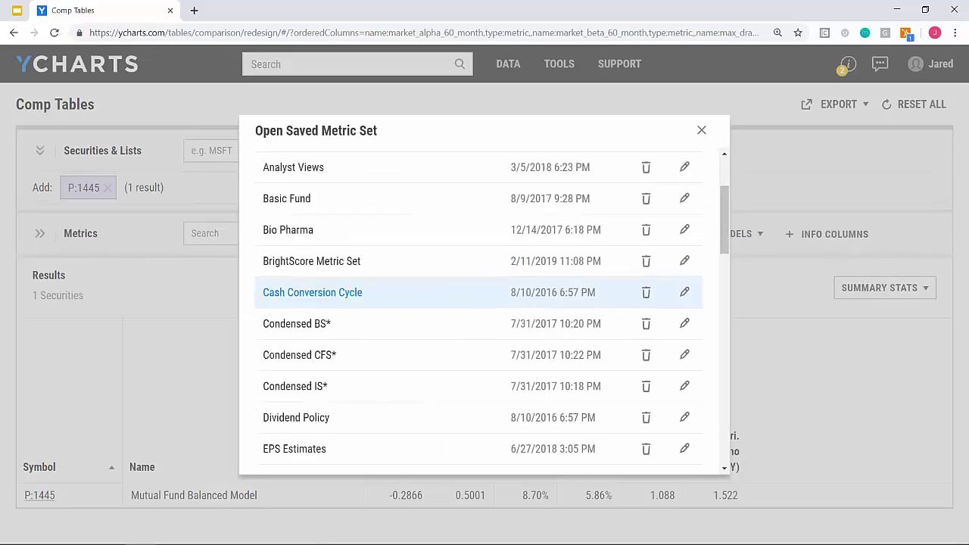
scroll(336, 339, "down", 3)
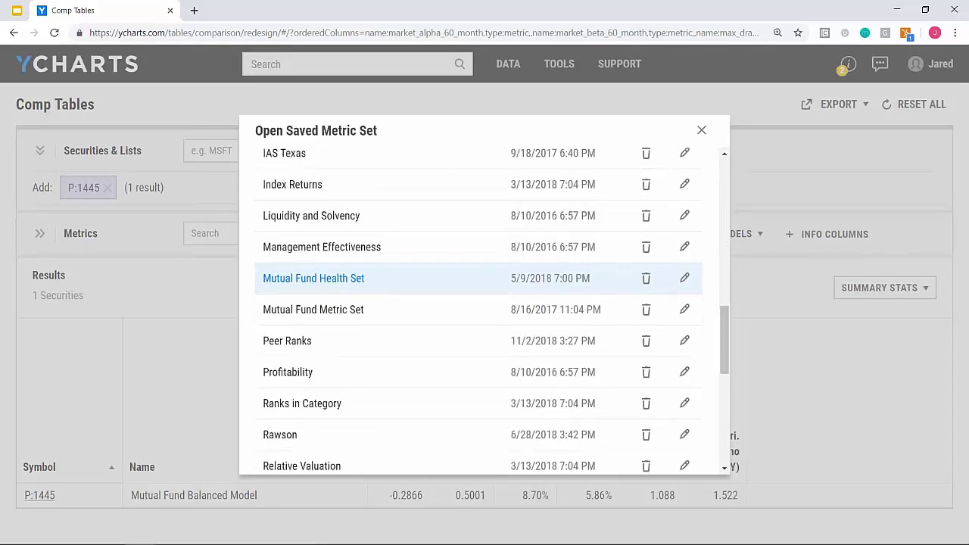
scroll(336, 262, "down", 2)
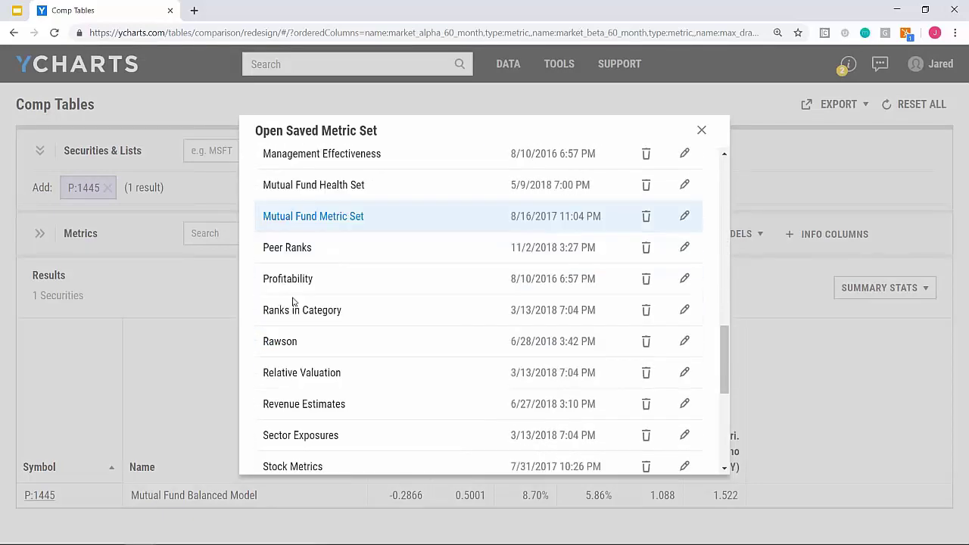
left_click(294, 418)
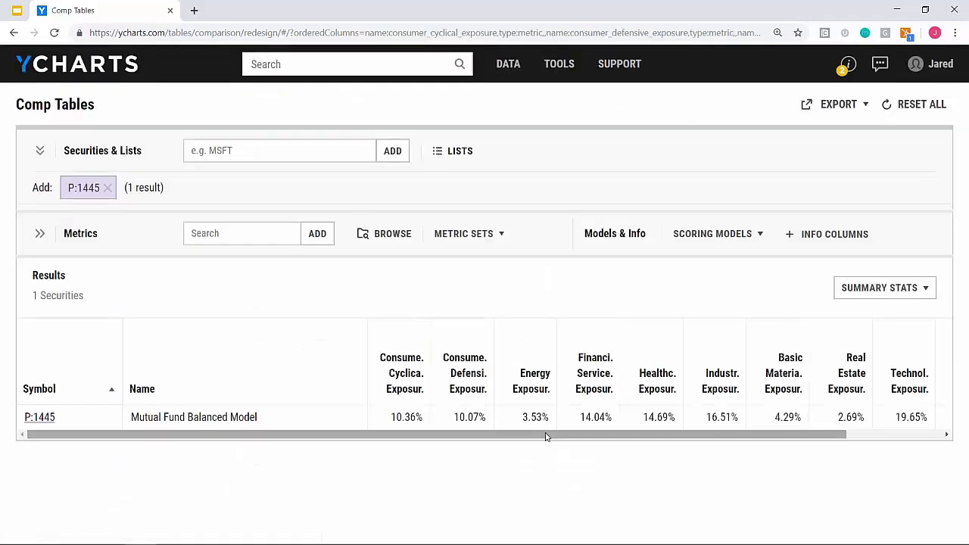
left_click_drag(545, 437, 588, 445)
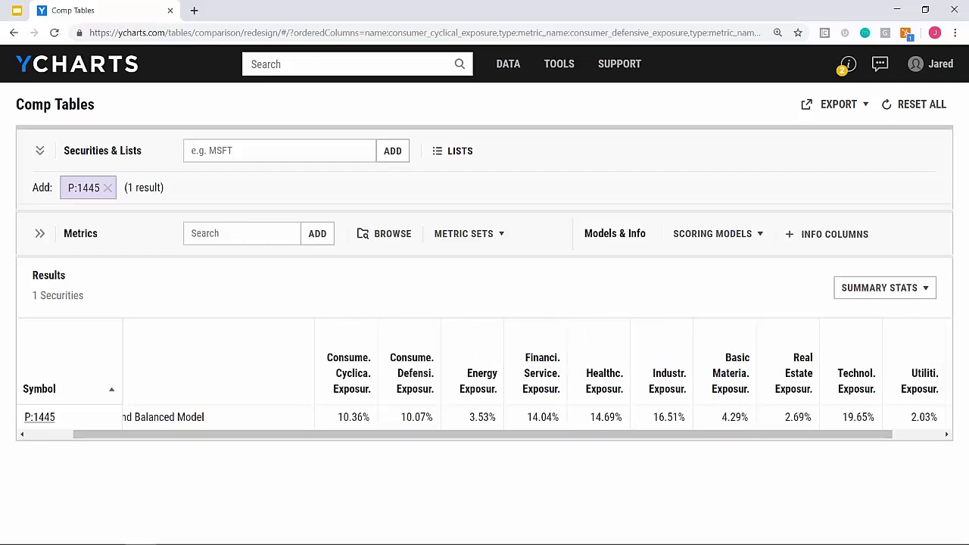
Open a new Timeseries Analysis and look over the available data frequency options
mouse_move(555, 79)
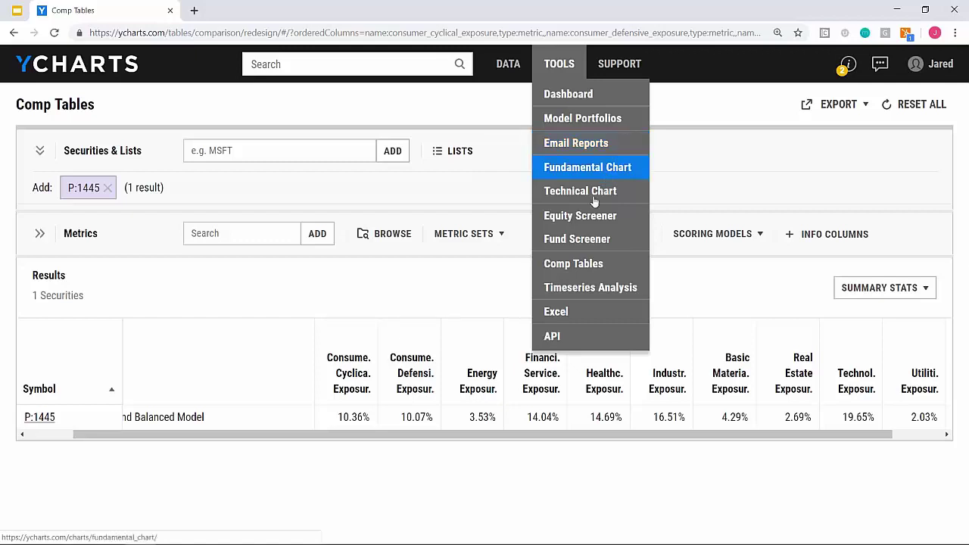
left_click(579, 288)
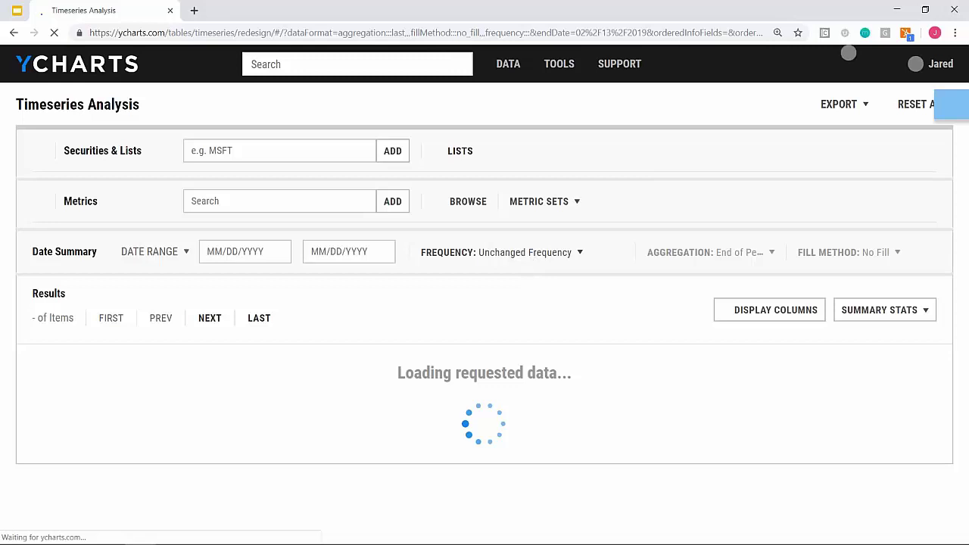
left_click(563, 253)
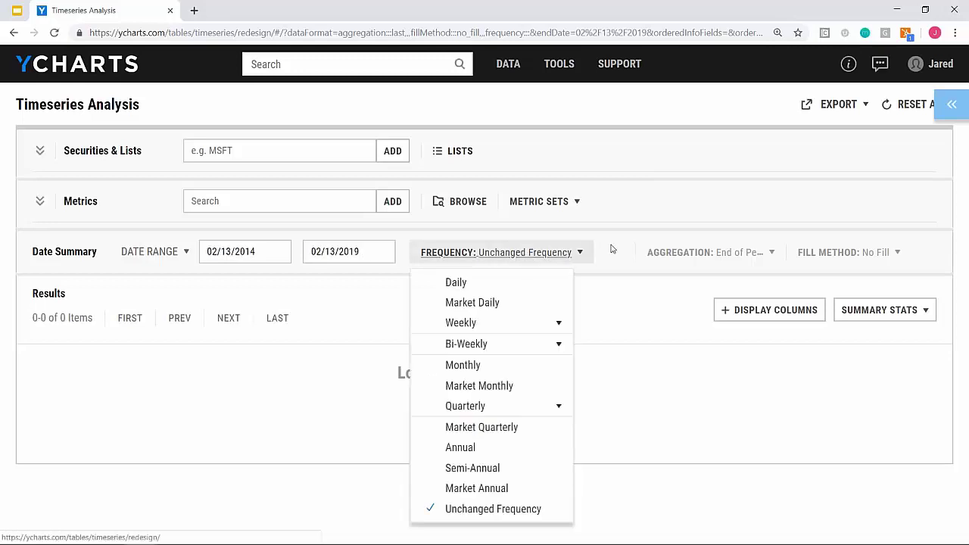